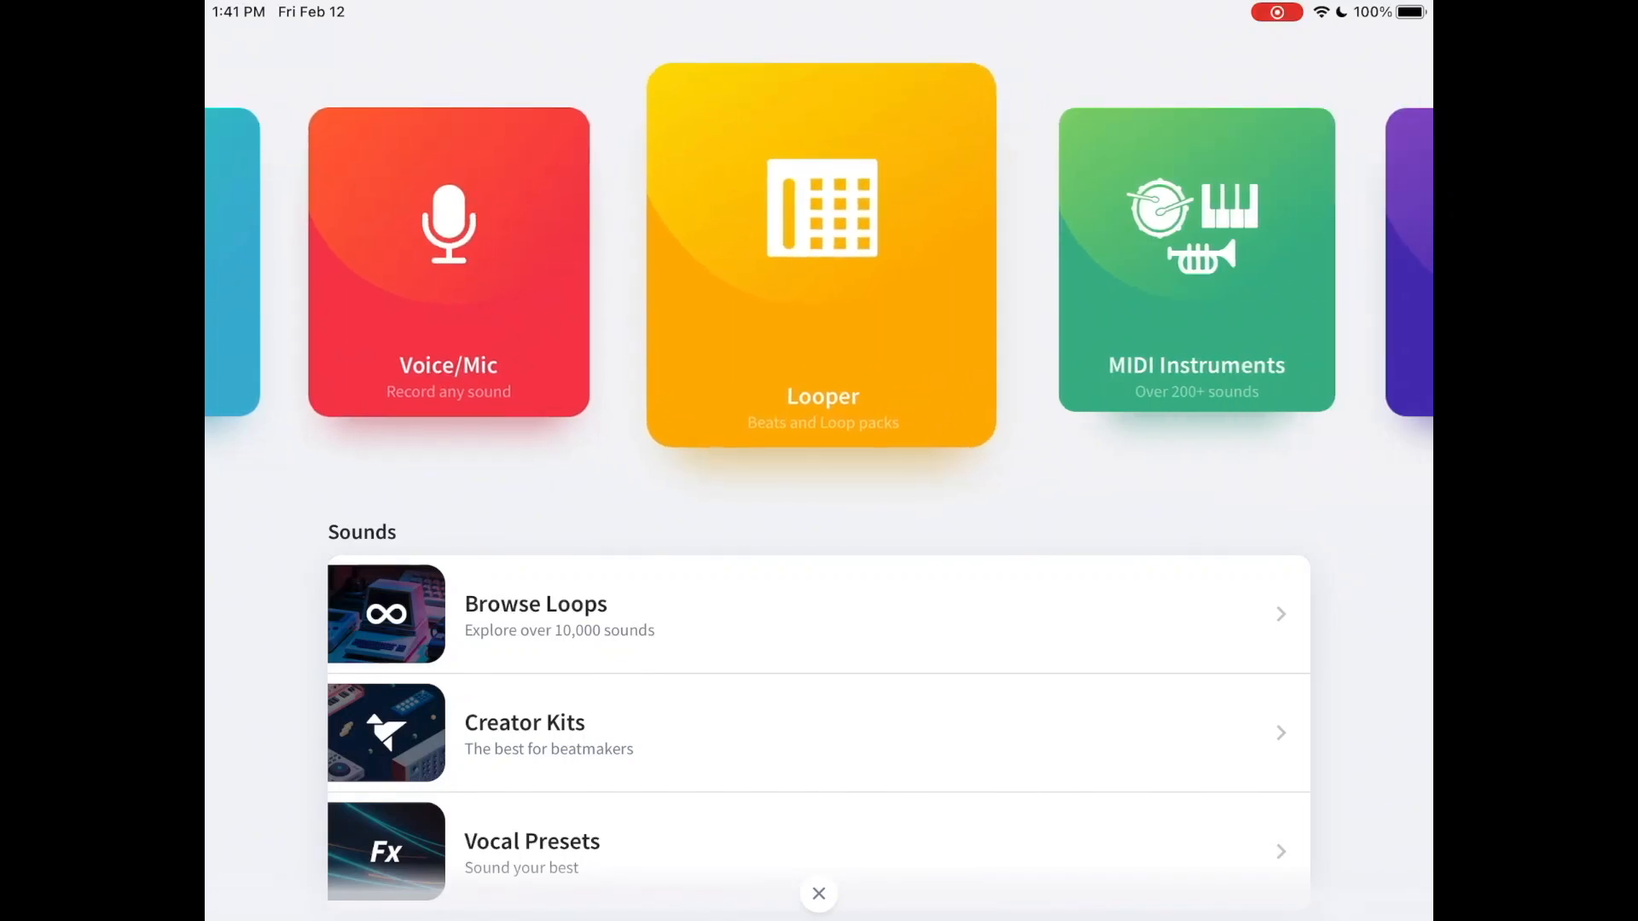
Step: Create a MIDI instrument track using the Dry drum kit
click(819, 256)
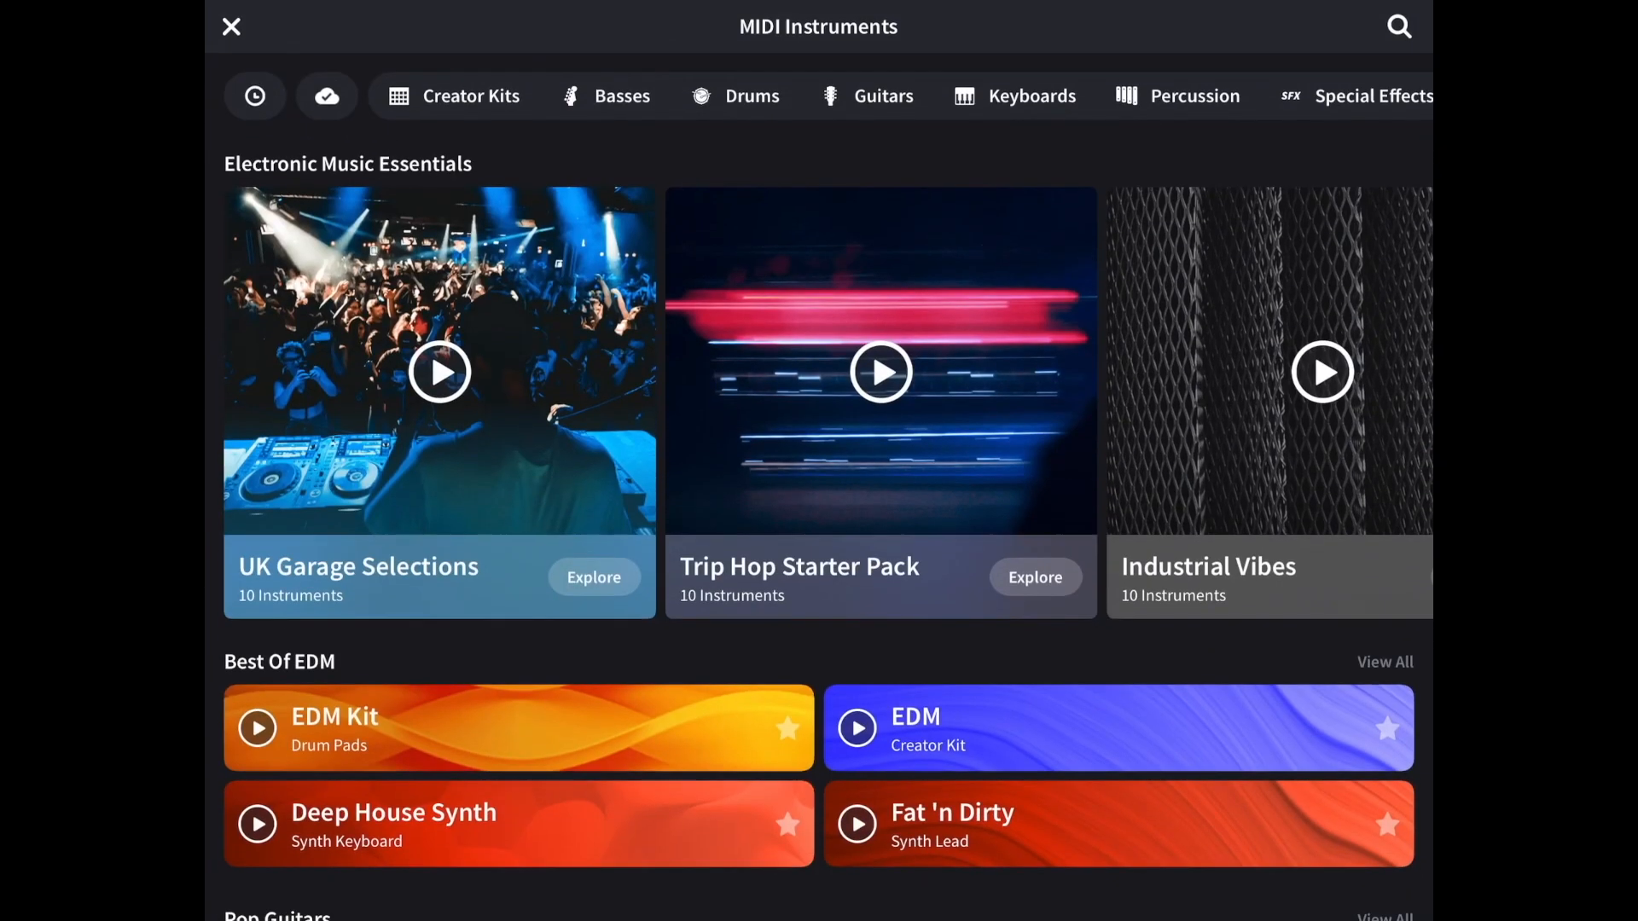
click(740, 91)
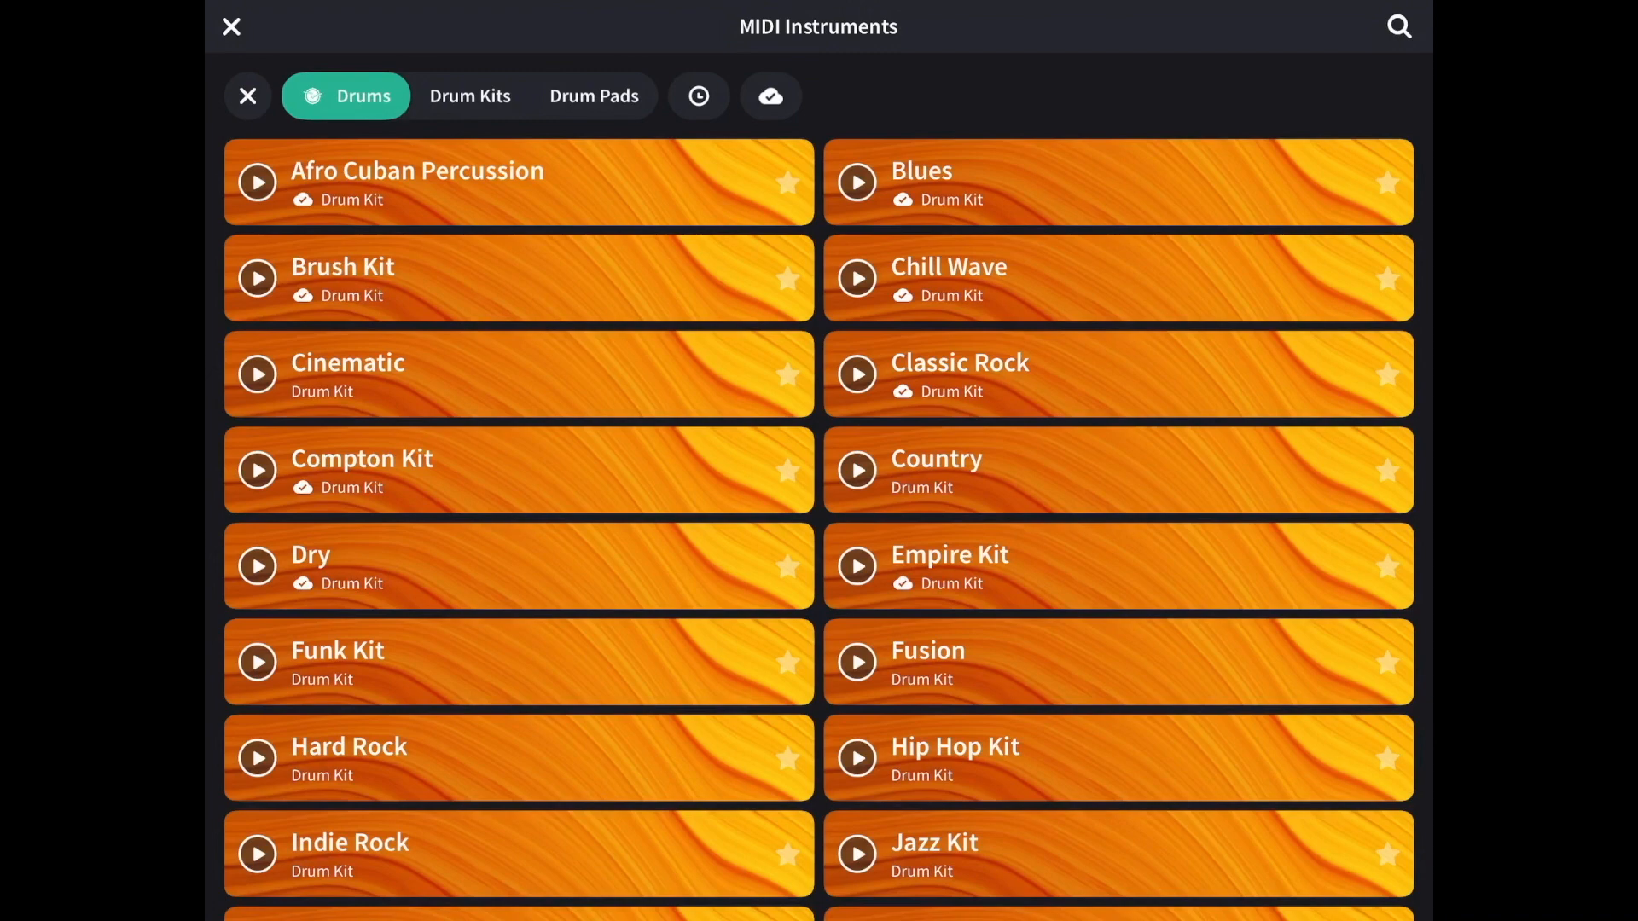
click(518, 566)
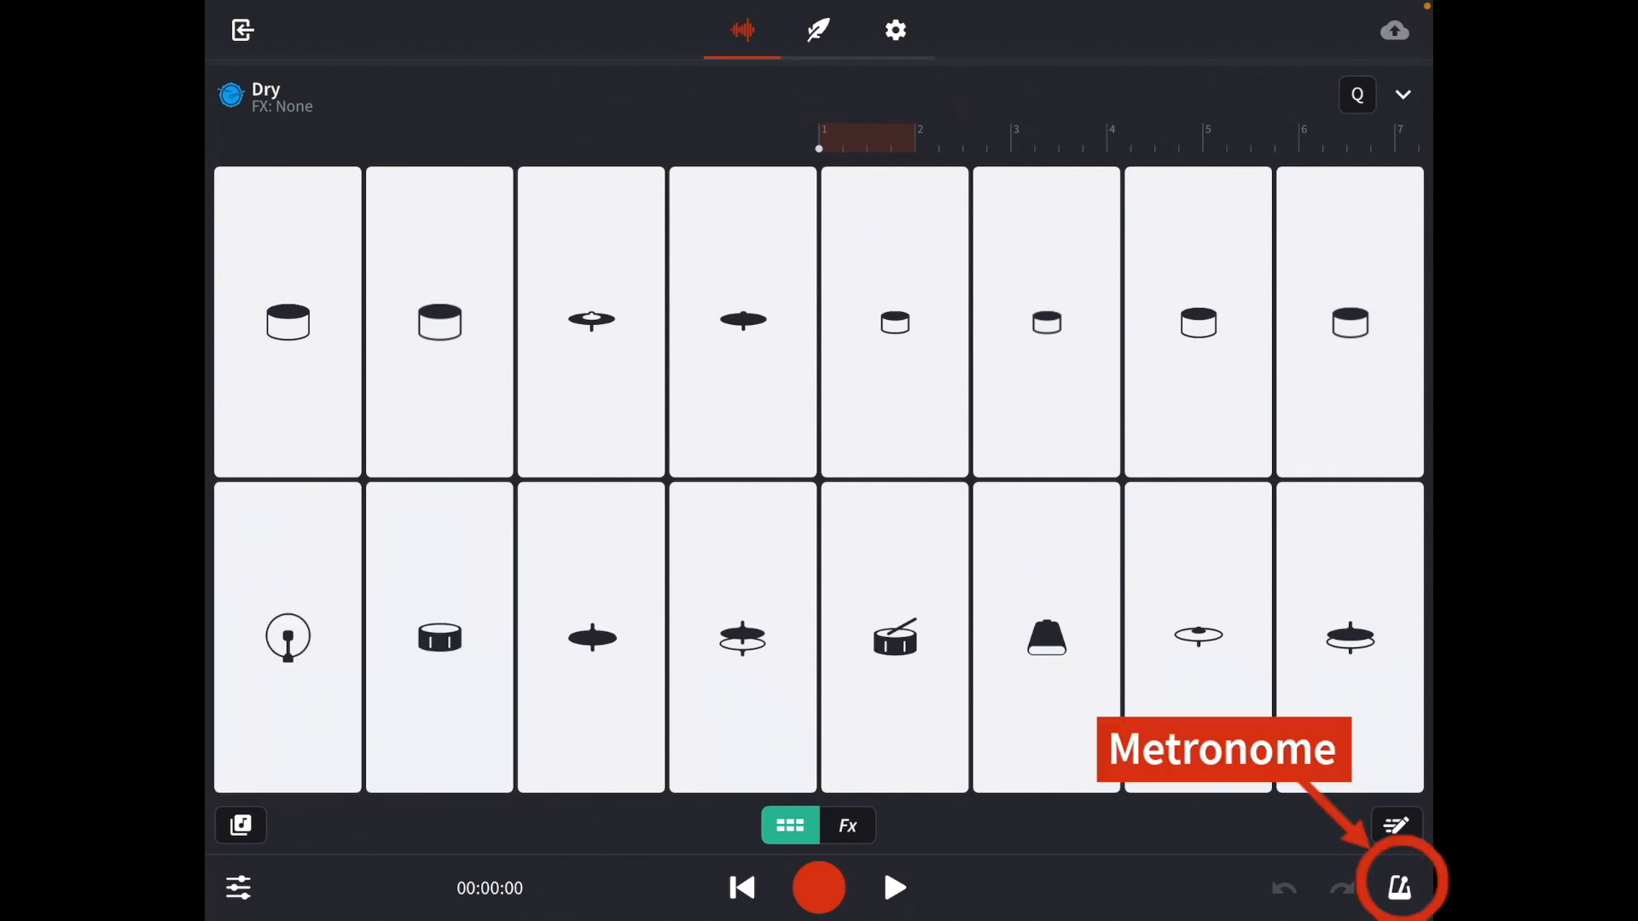
Step: Enable the metronome and input quantize, and record an alternating kick and snare beat of four hits on the drum pads
click(1399, 888)
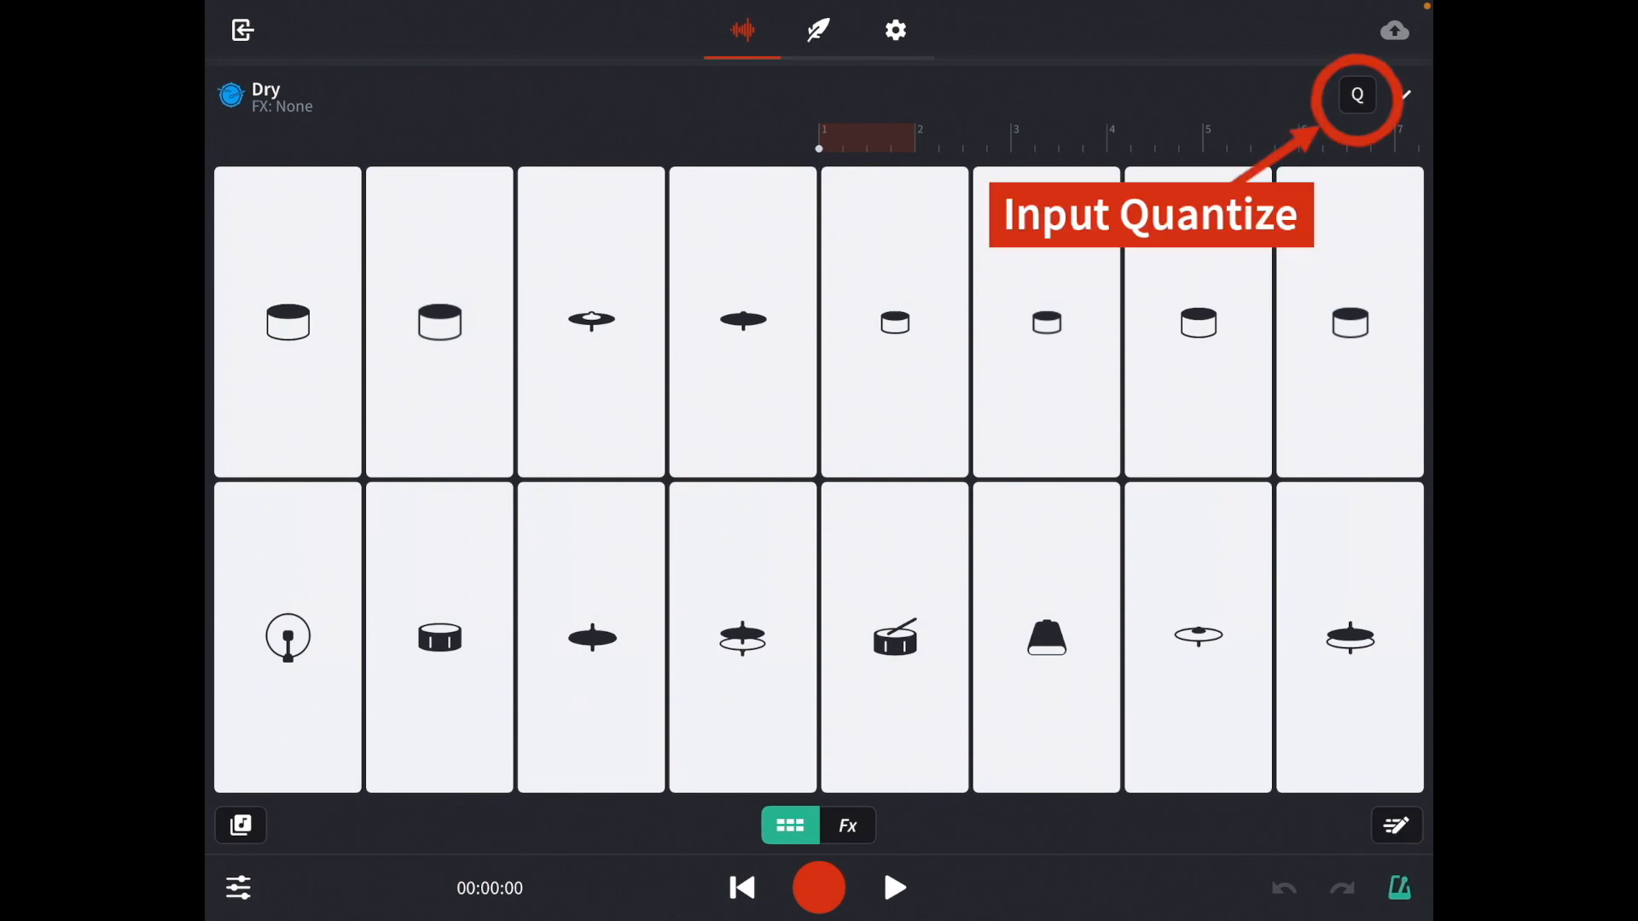
click(1356, 94)
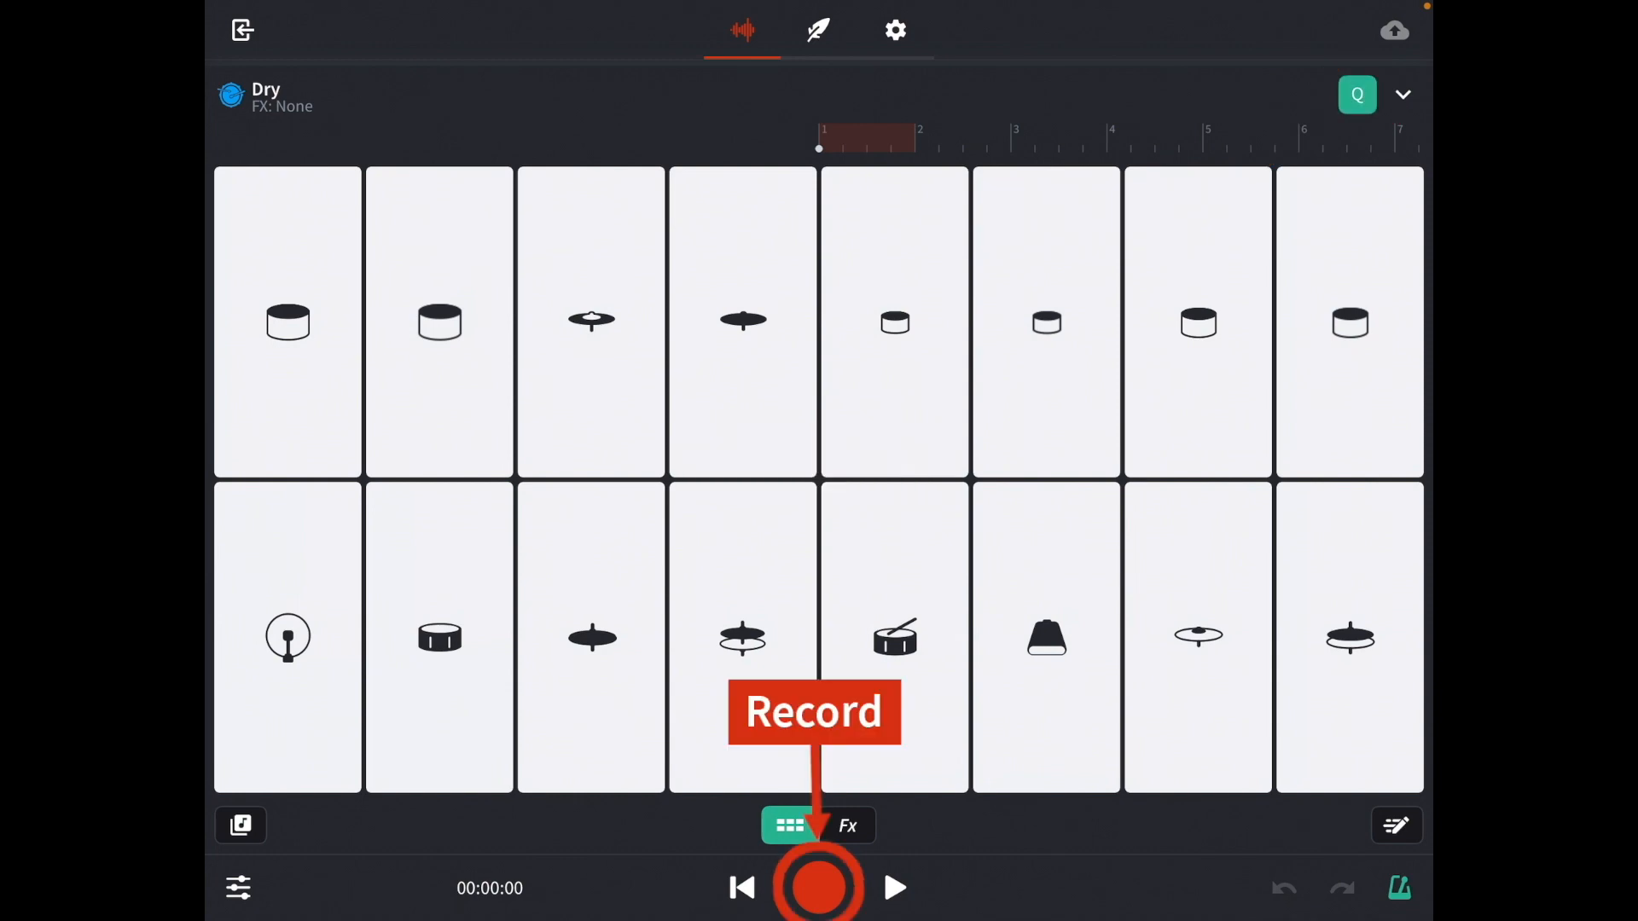
click(819, 888)
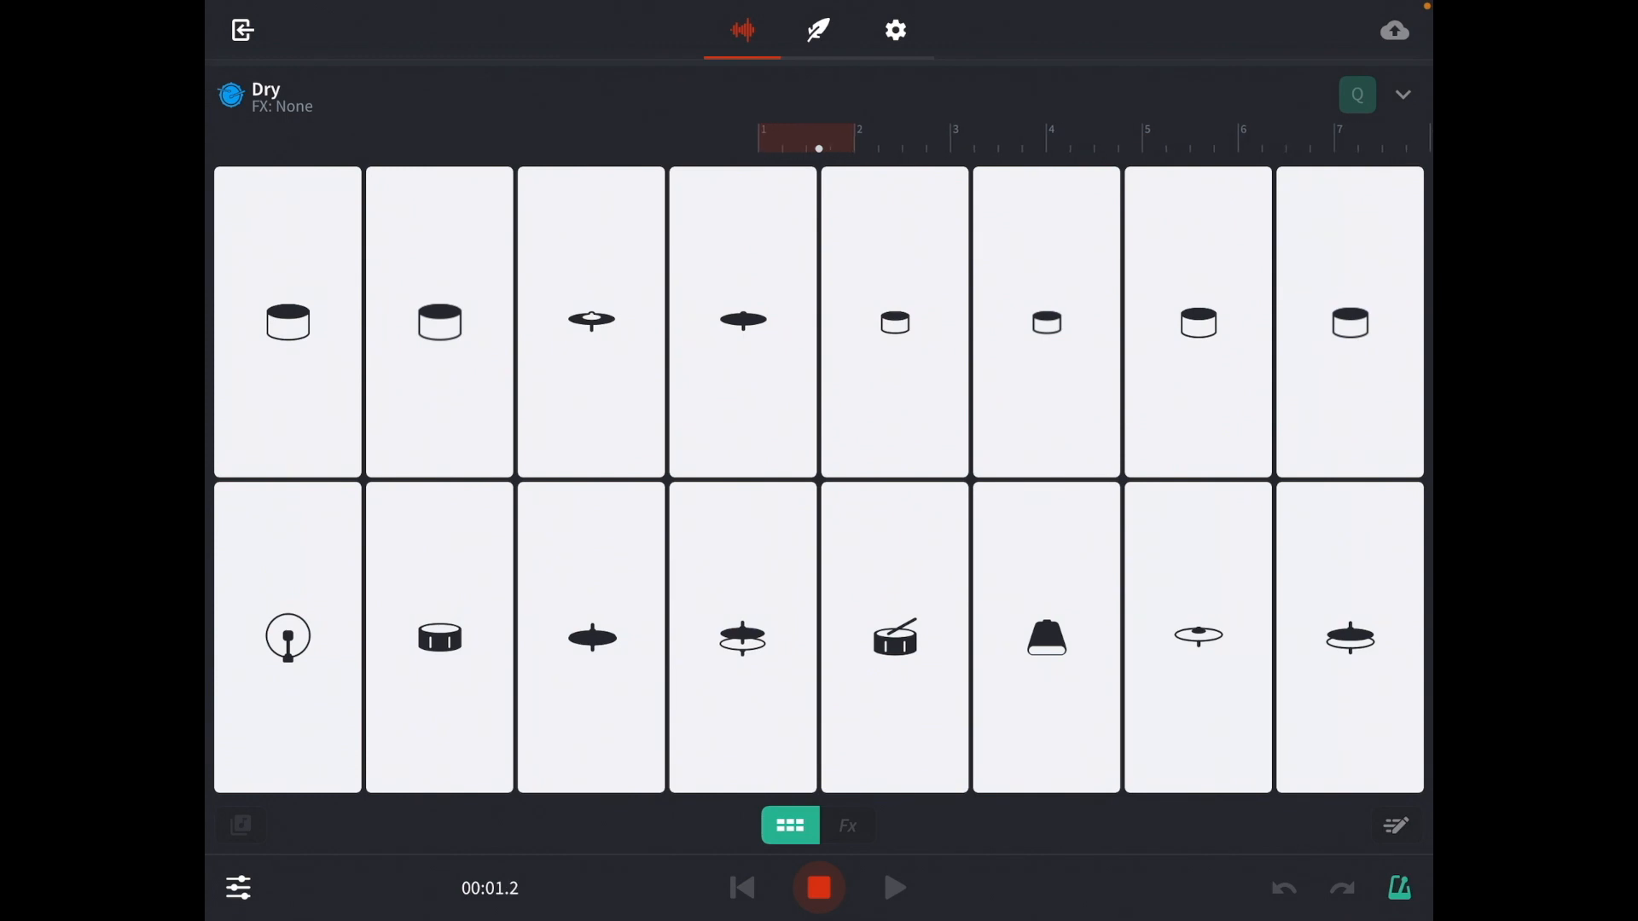
click(287, 637)
click(439, 637)
click(287, 637)
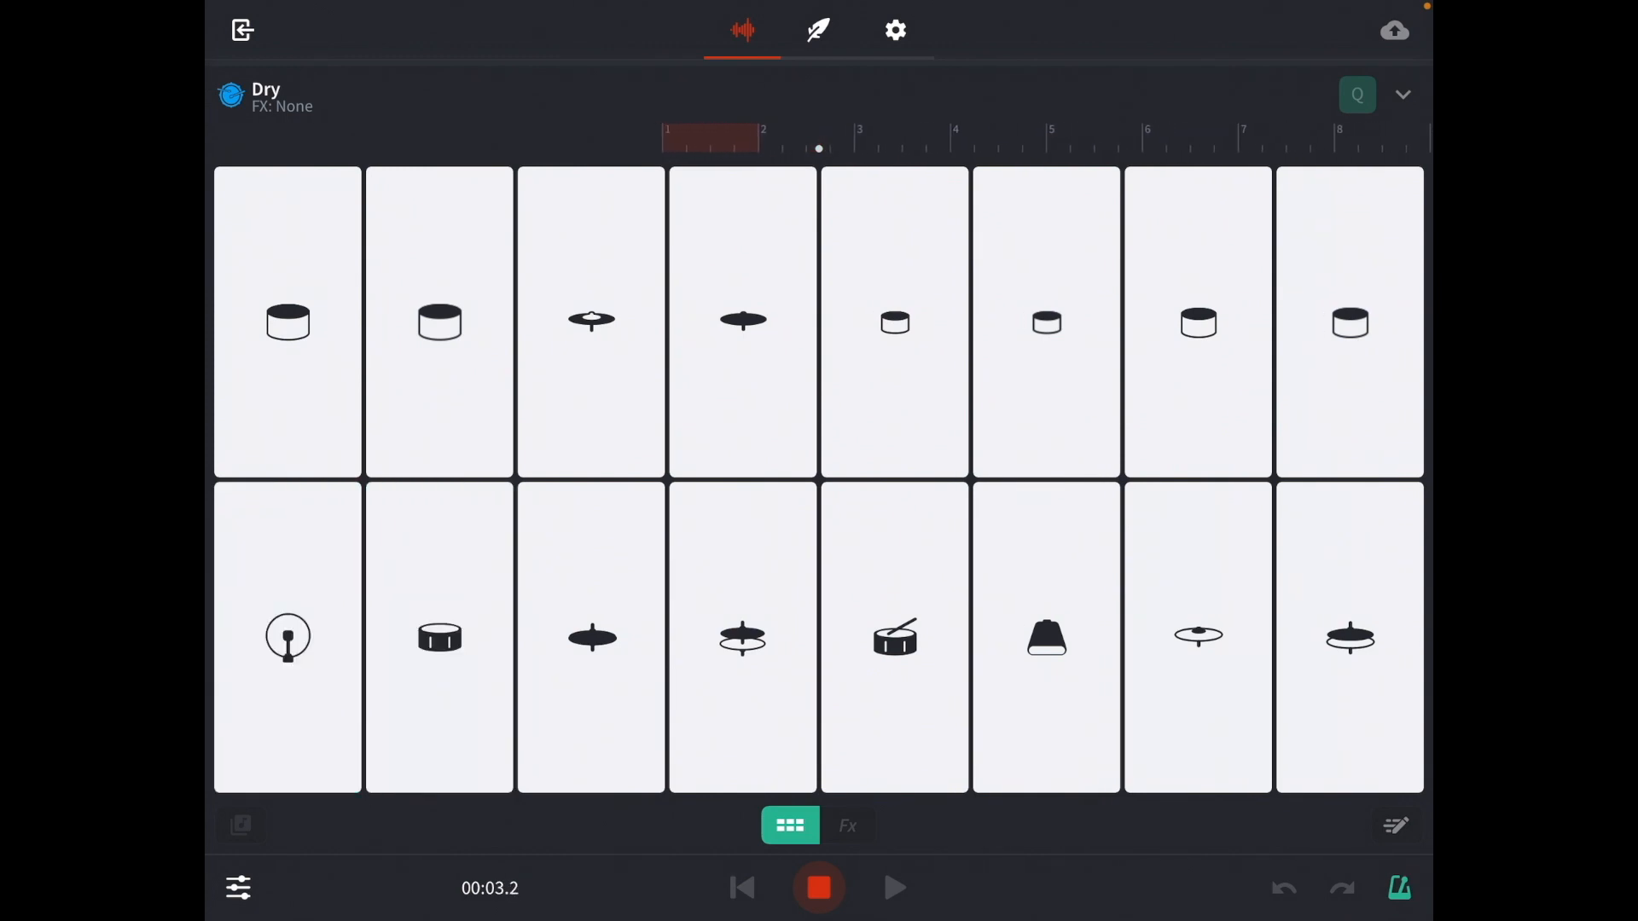
click(439, 637)
click(819, 888)
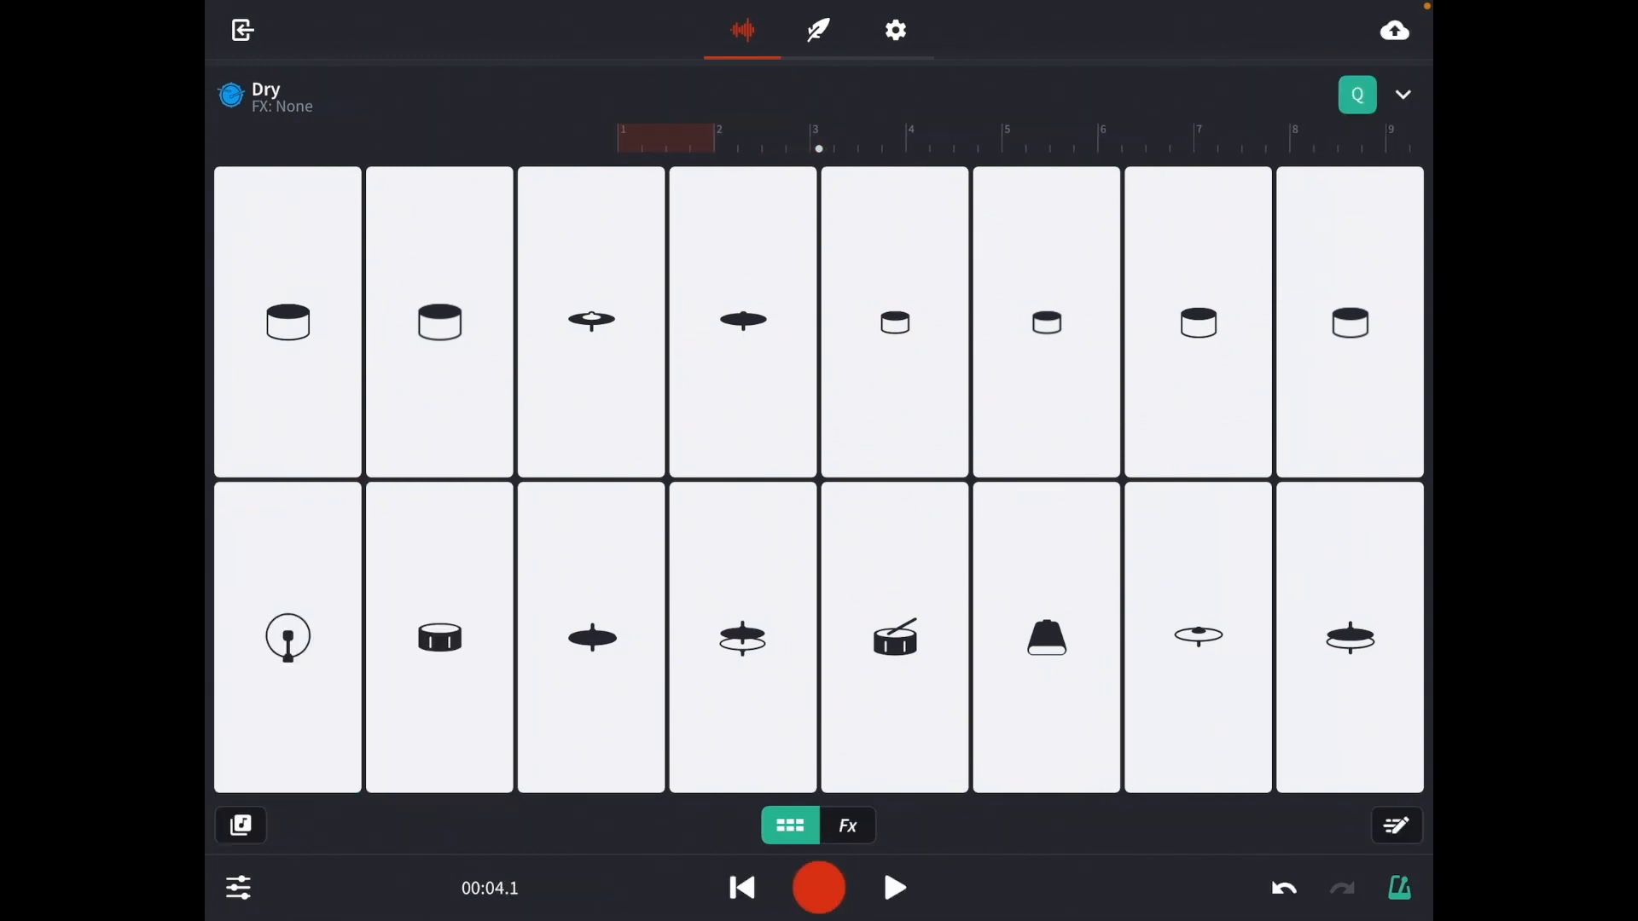
Step: Return the playhead to the project start in the track timeline and switch off the metronome
click(1403, 94)
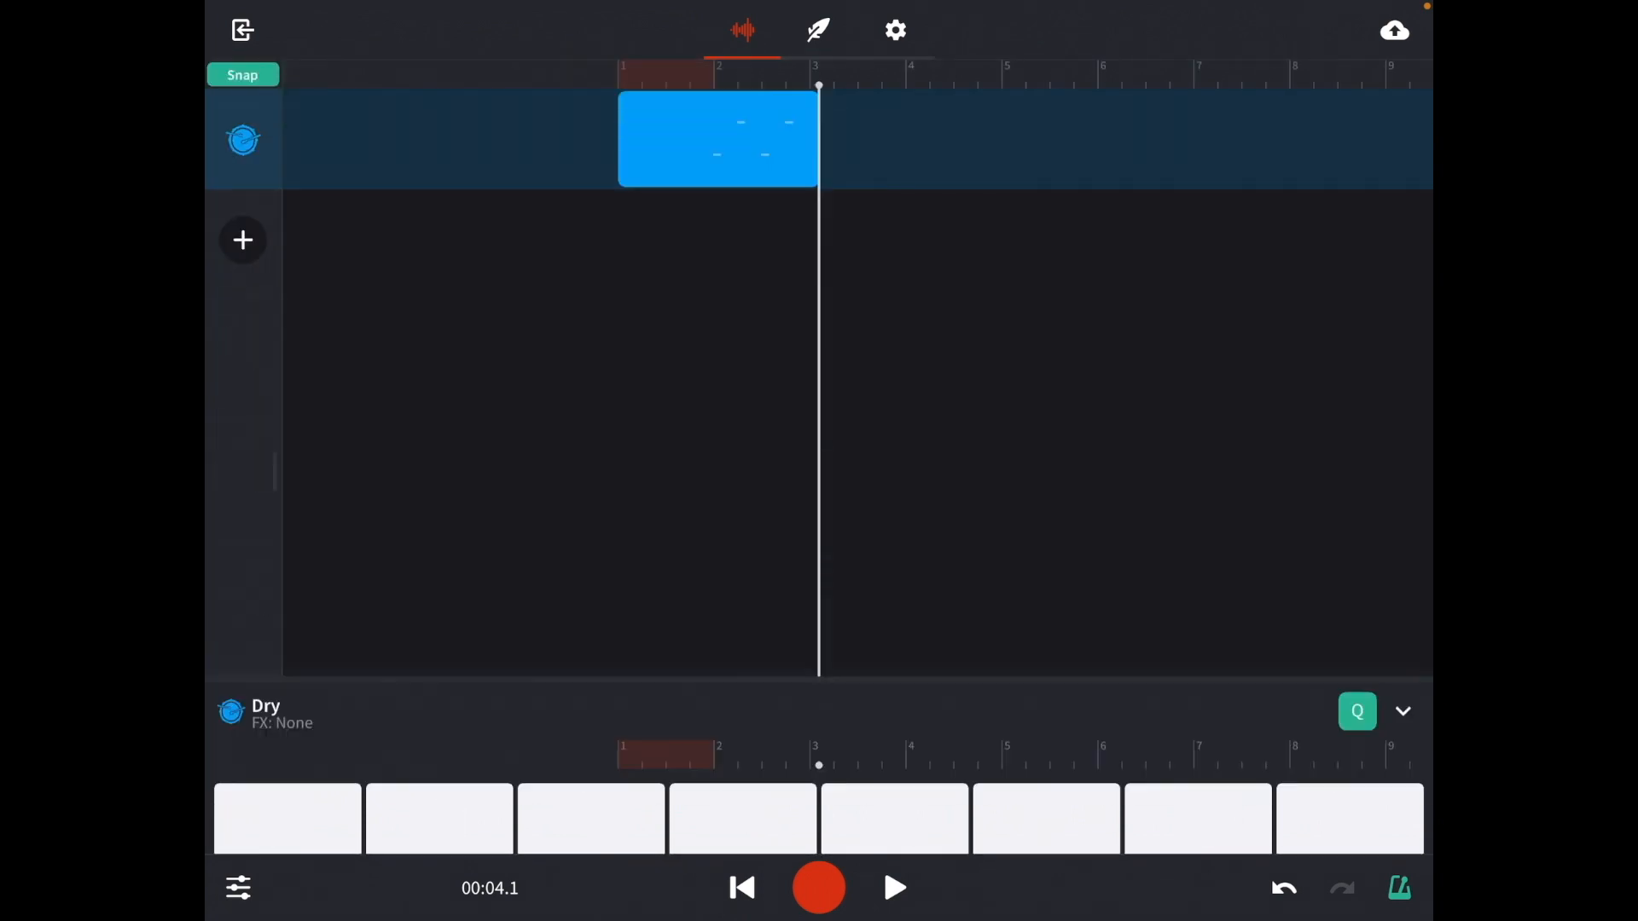
click(742, 888)
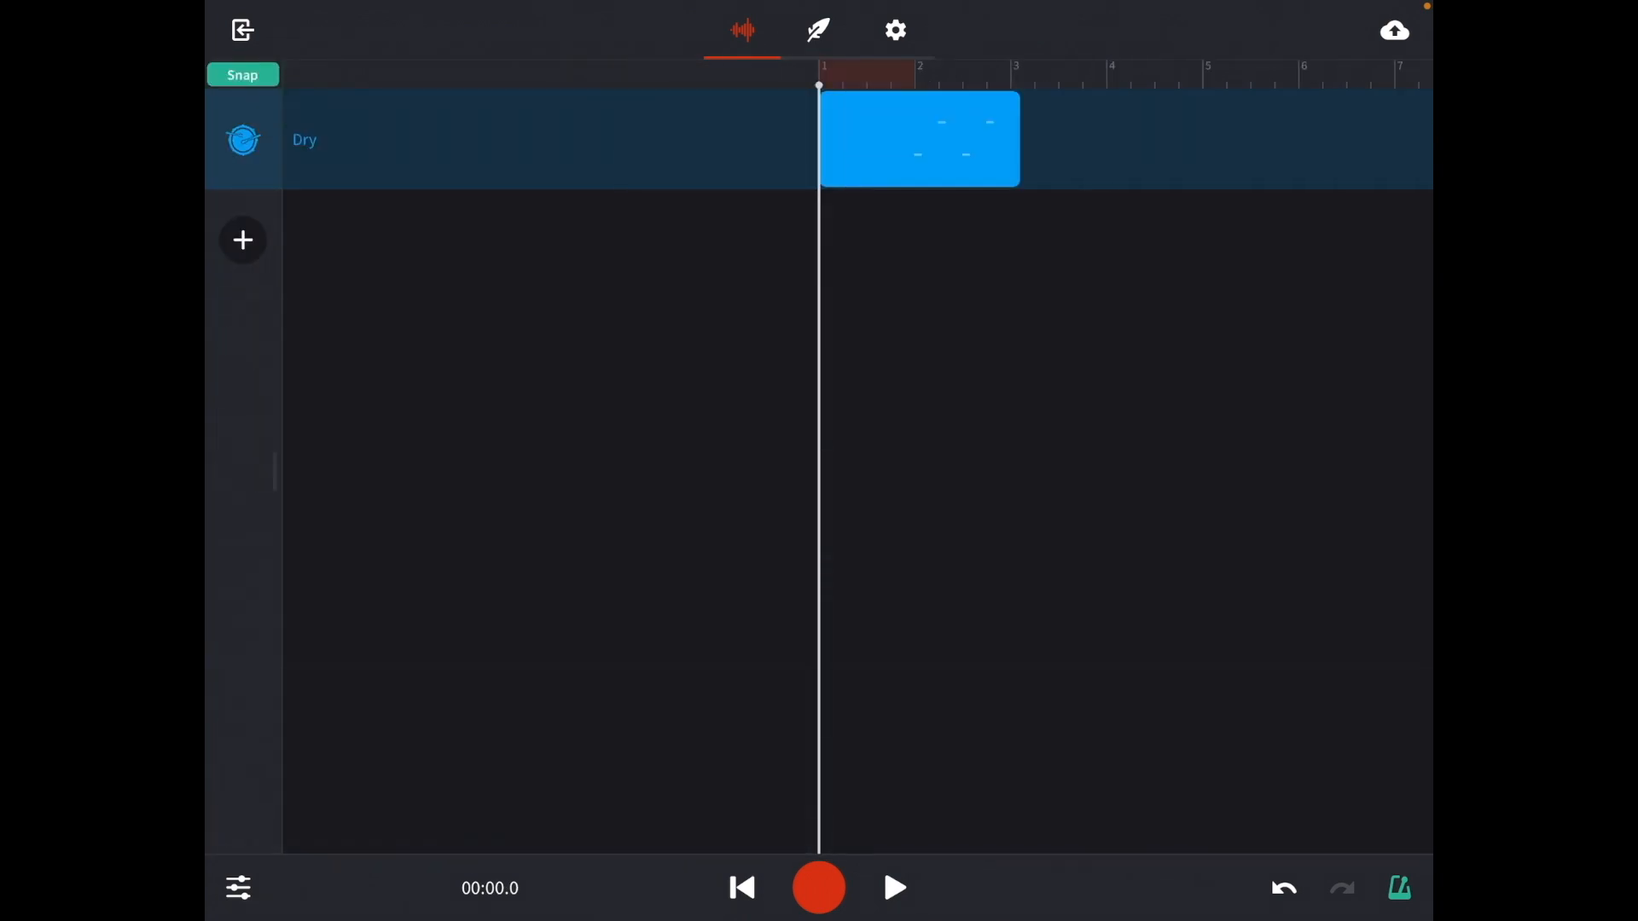
click(1399, 888)
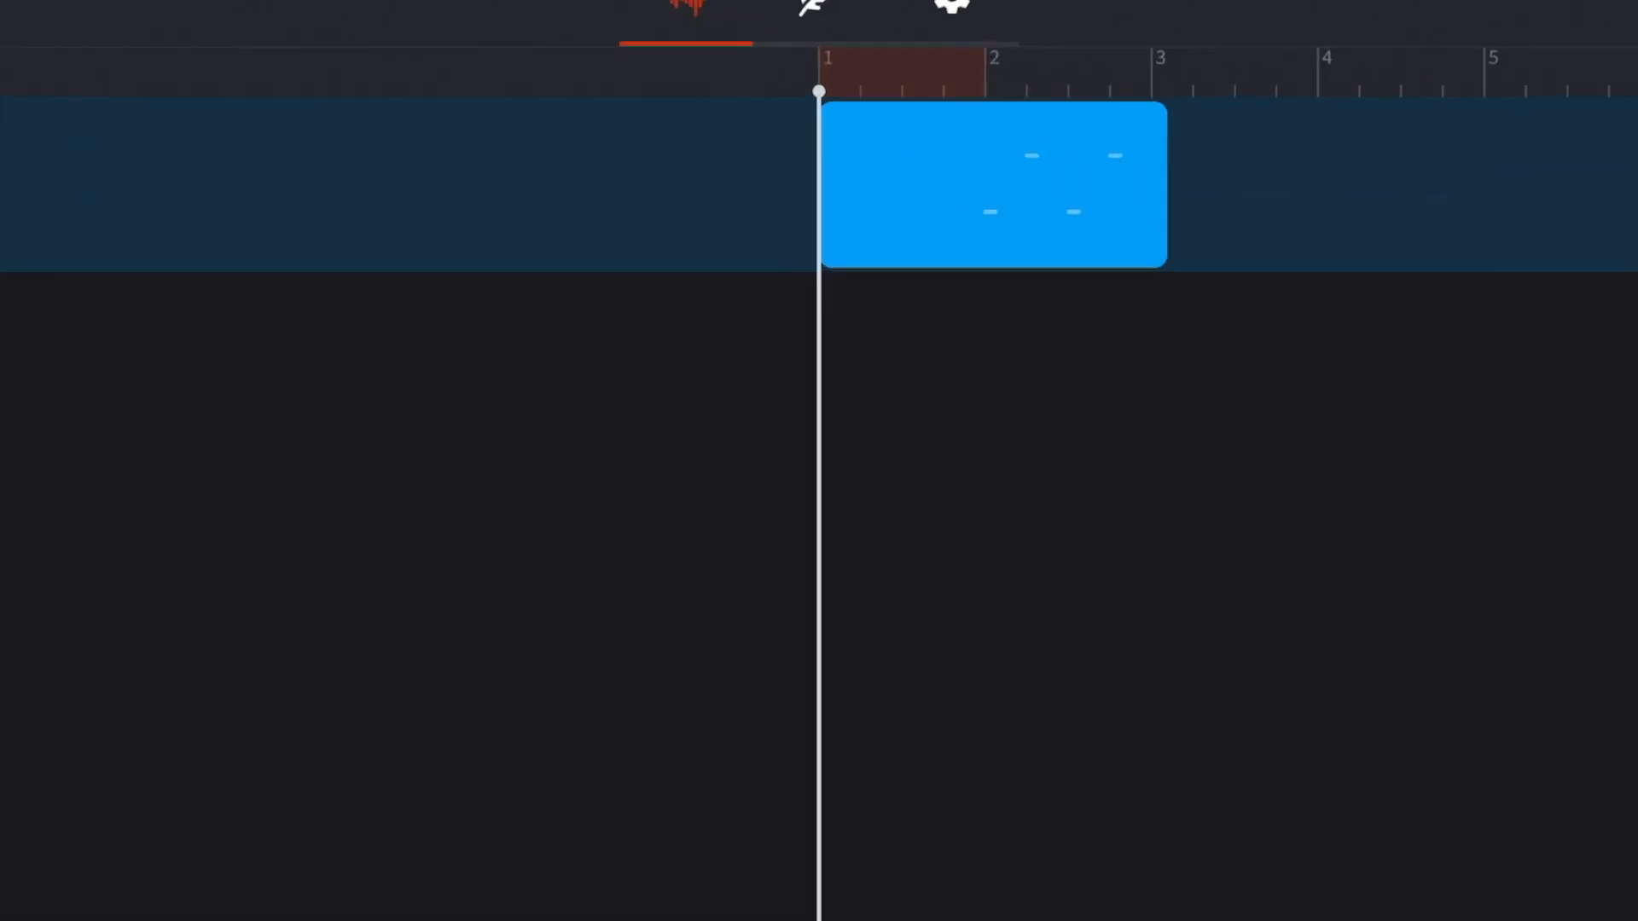
Step: Trim the recorded drum region to the single bar between bars 2 and 3, and move it to start at bar 1
click(919, 139)
drag(1018, 139, 1010, 139)
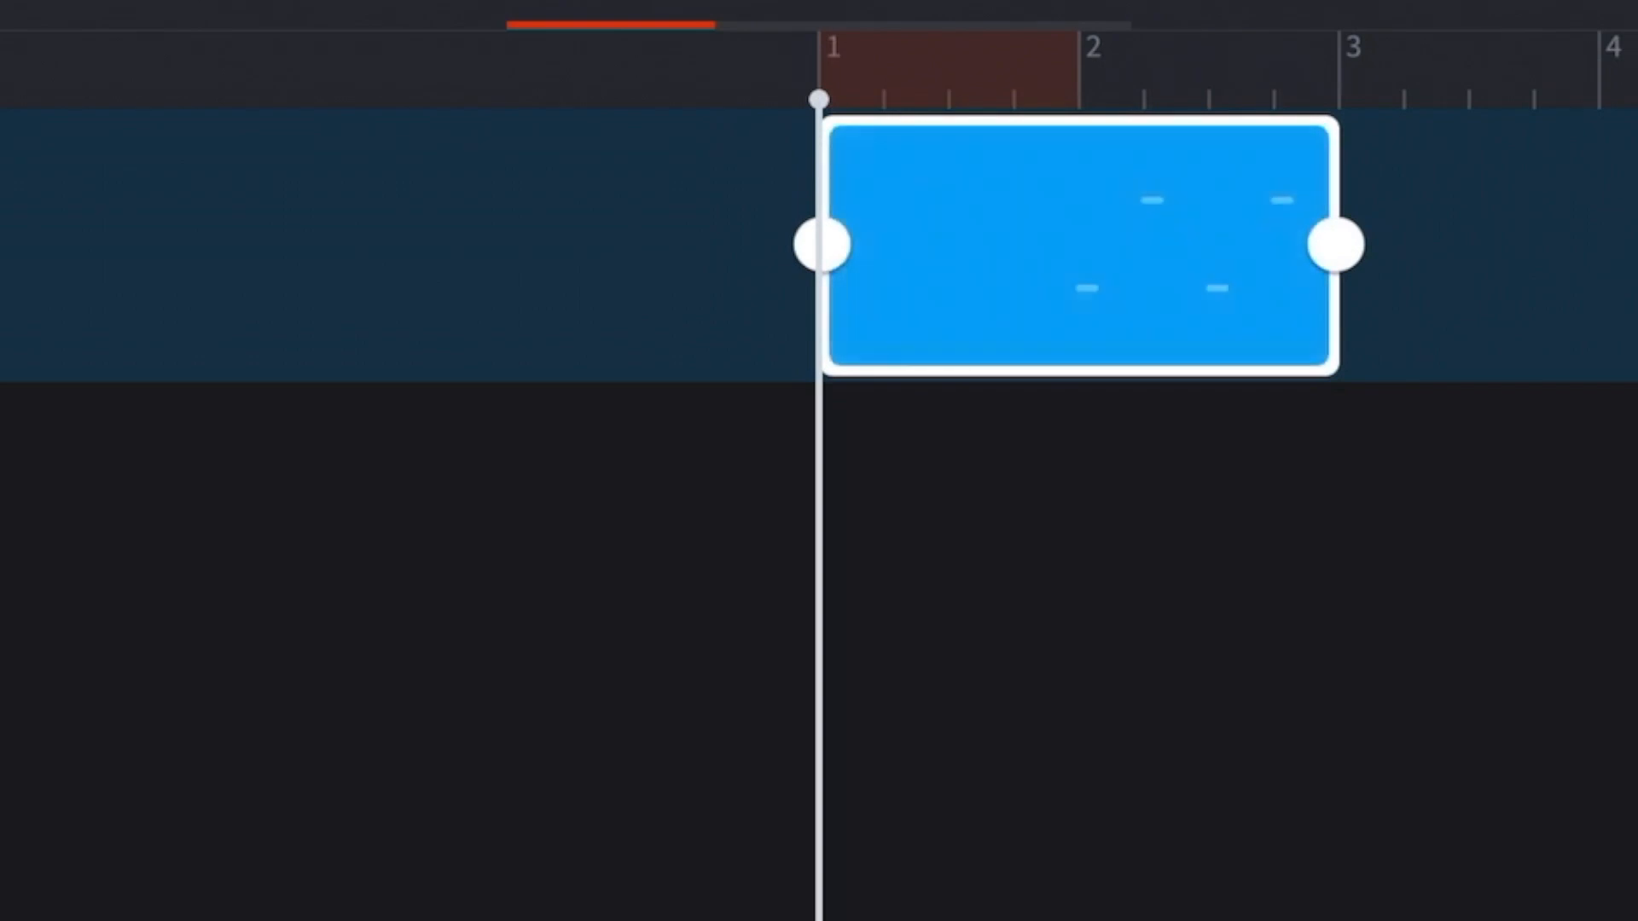
drag(822, 245, 1082, 245)
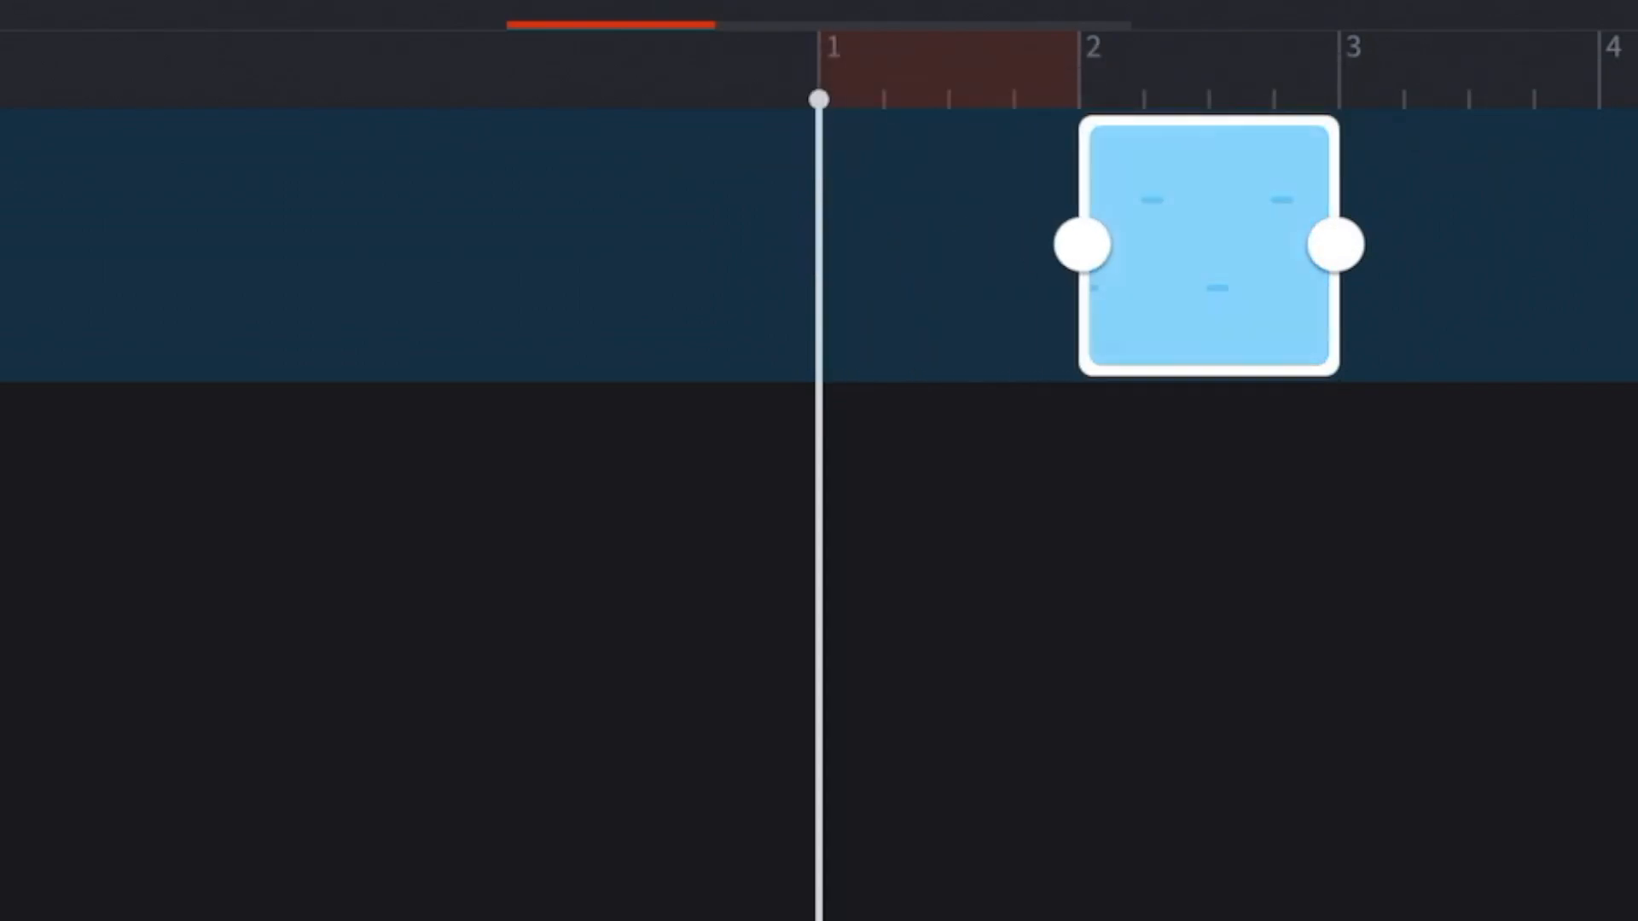
drag(1209, 245, 946, 244)
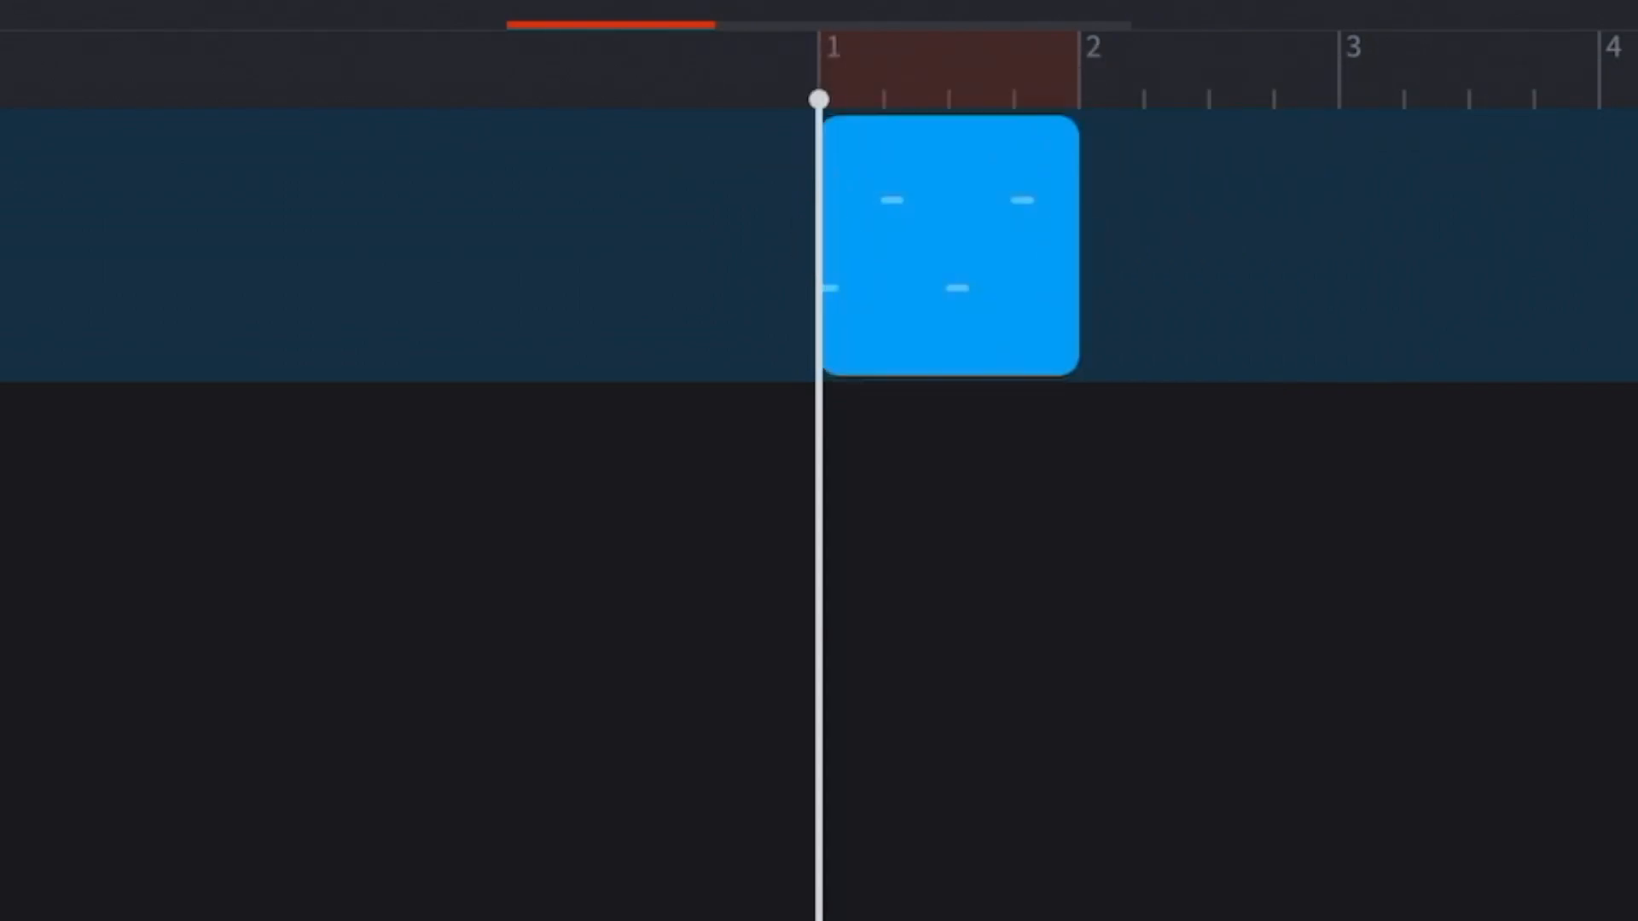
Step: Loop the one-bar drum region with the 4 option and play it back
click(950, 245)
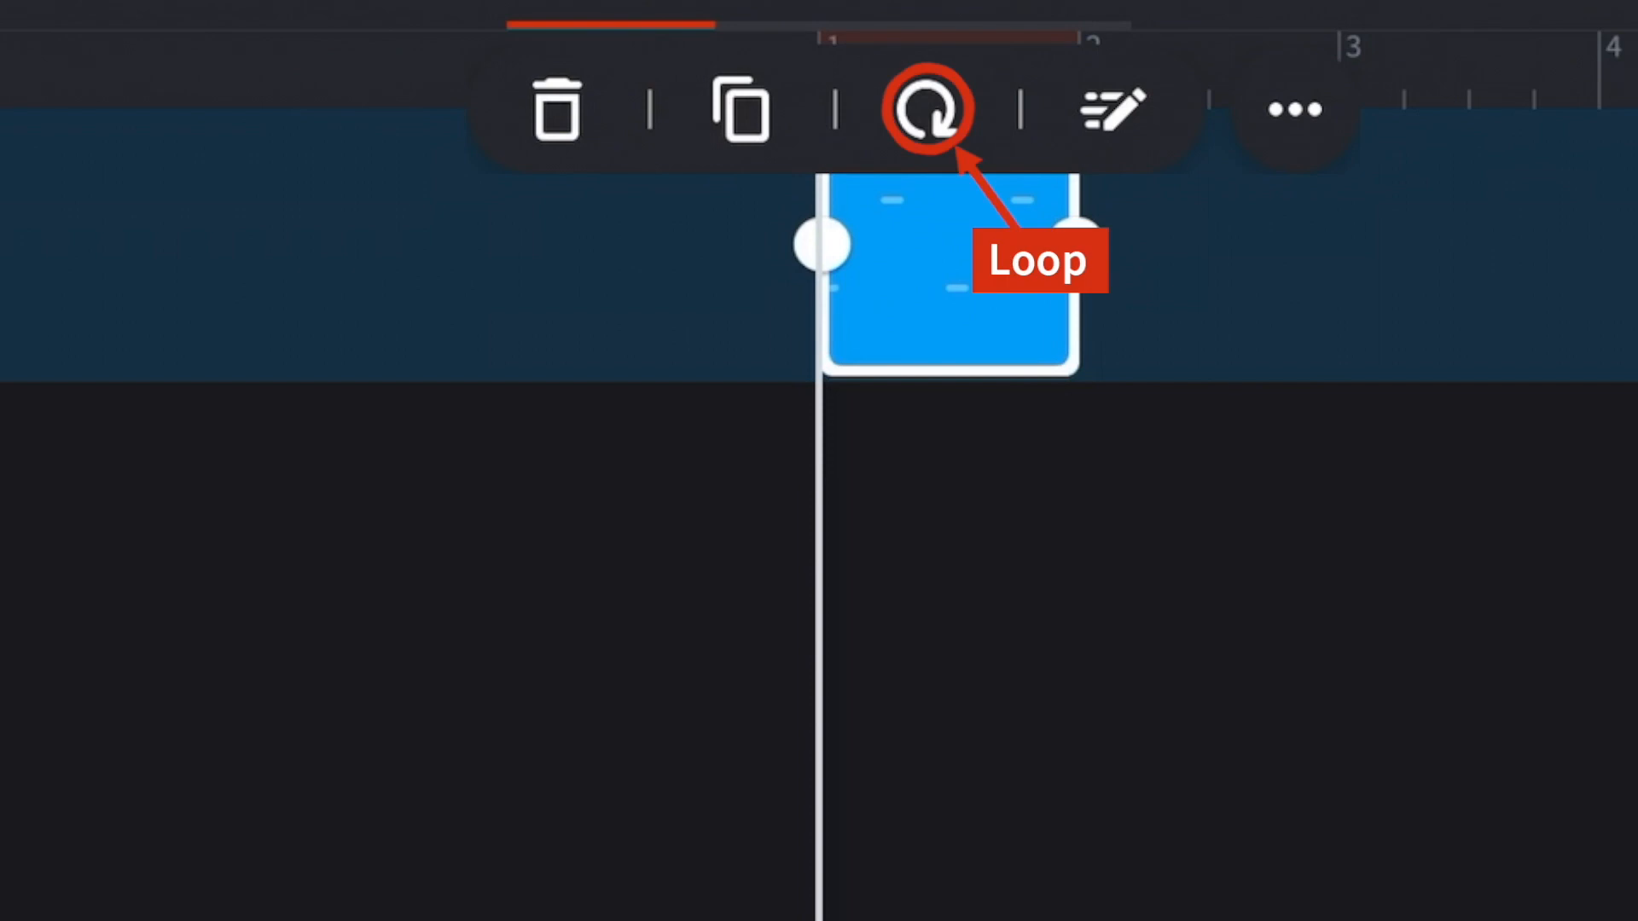
click(927, 108)
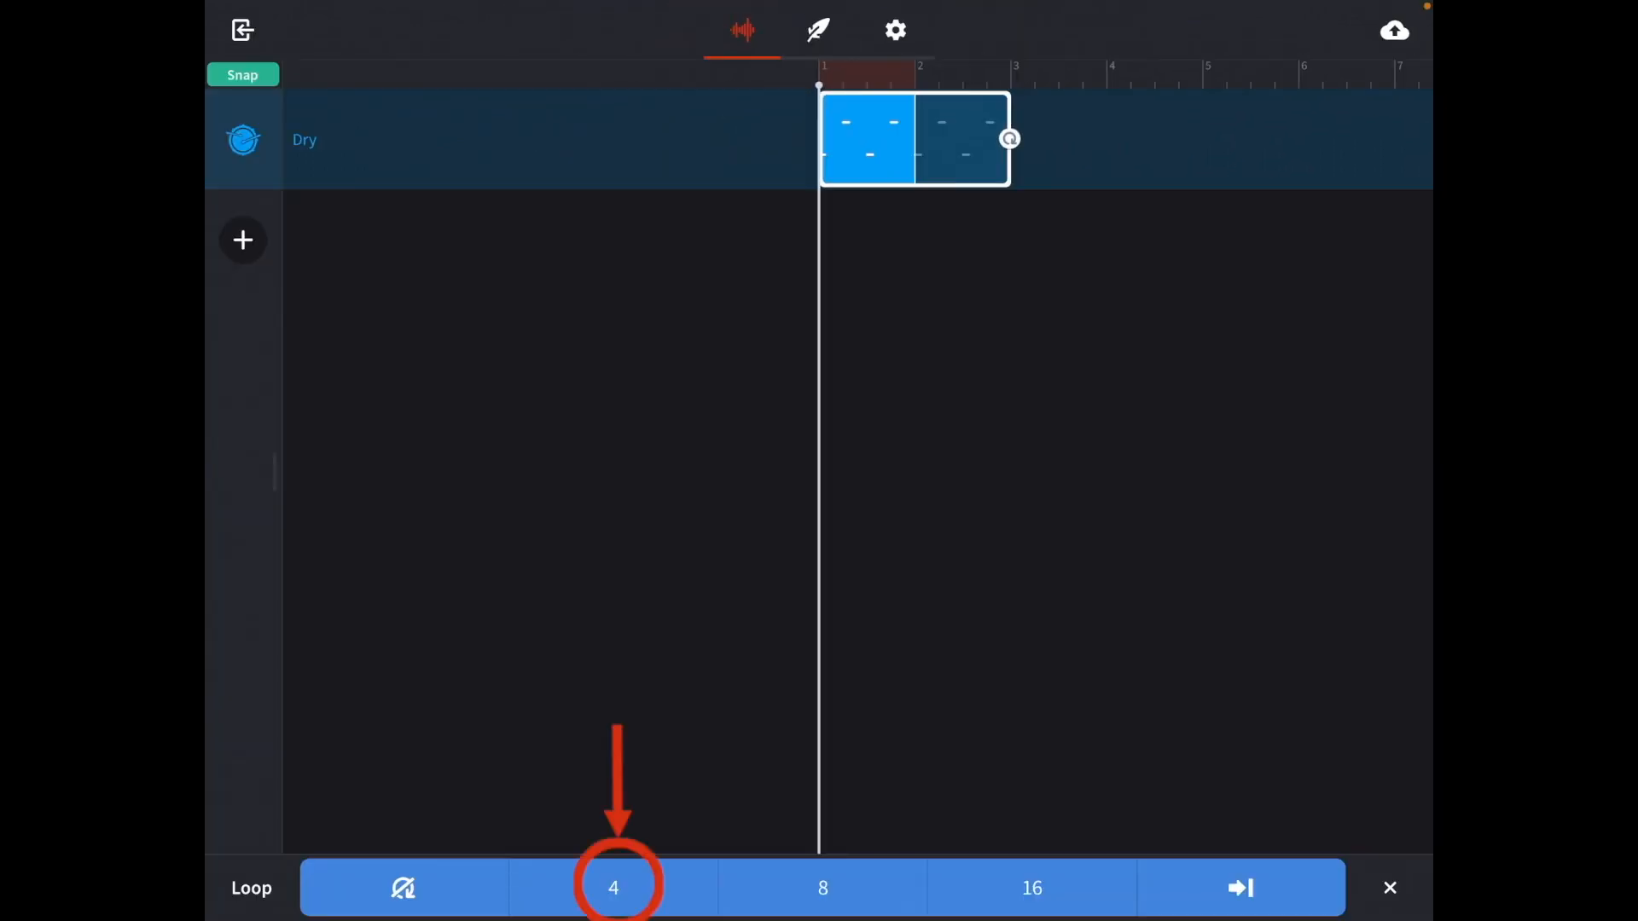
click(614, 888)
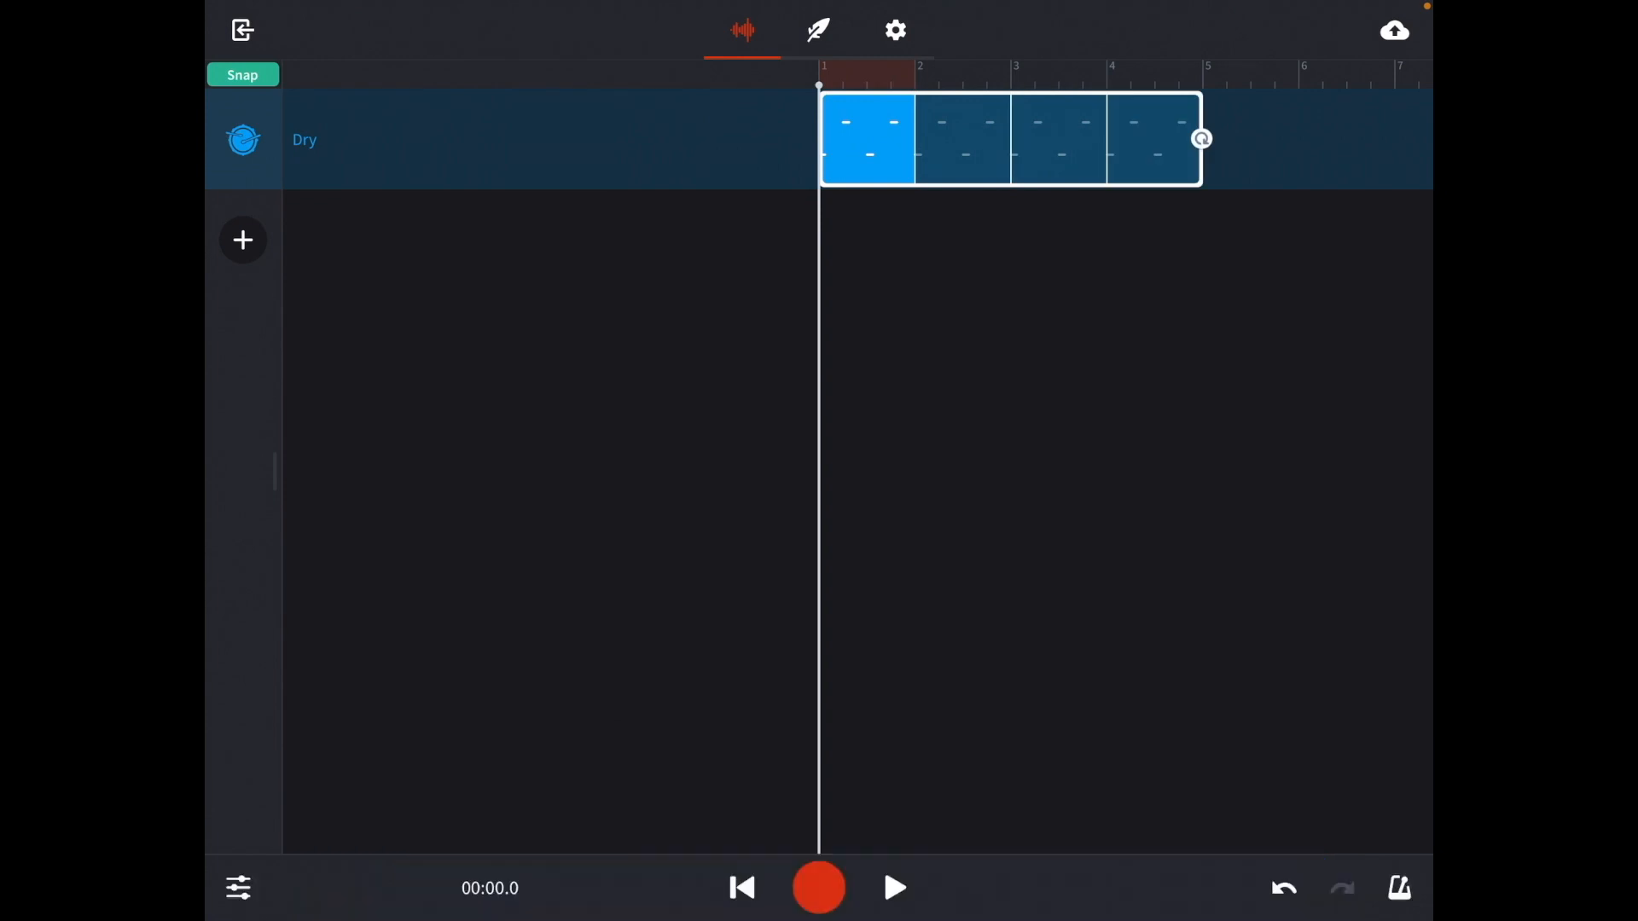
click(895, 888)
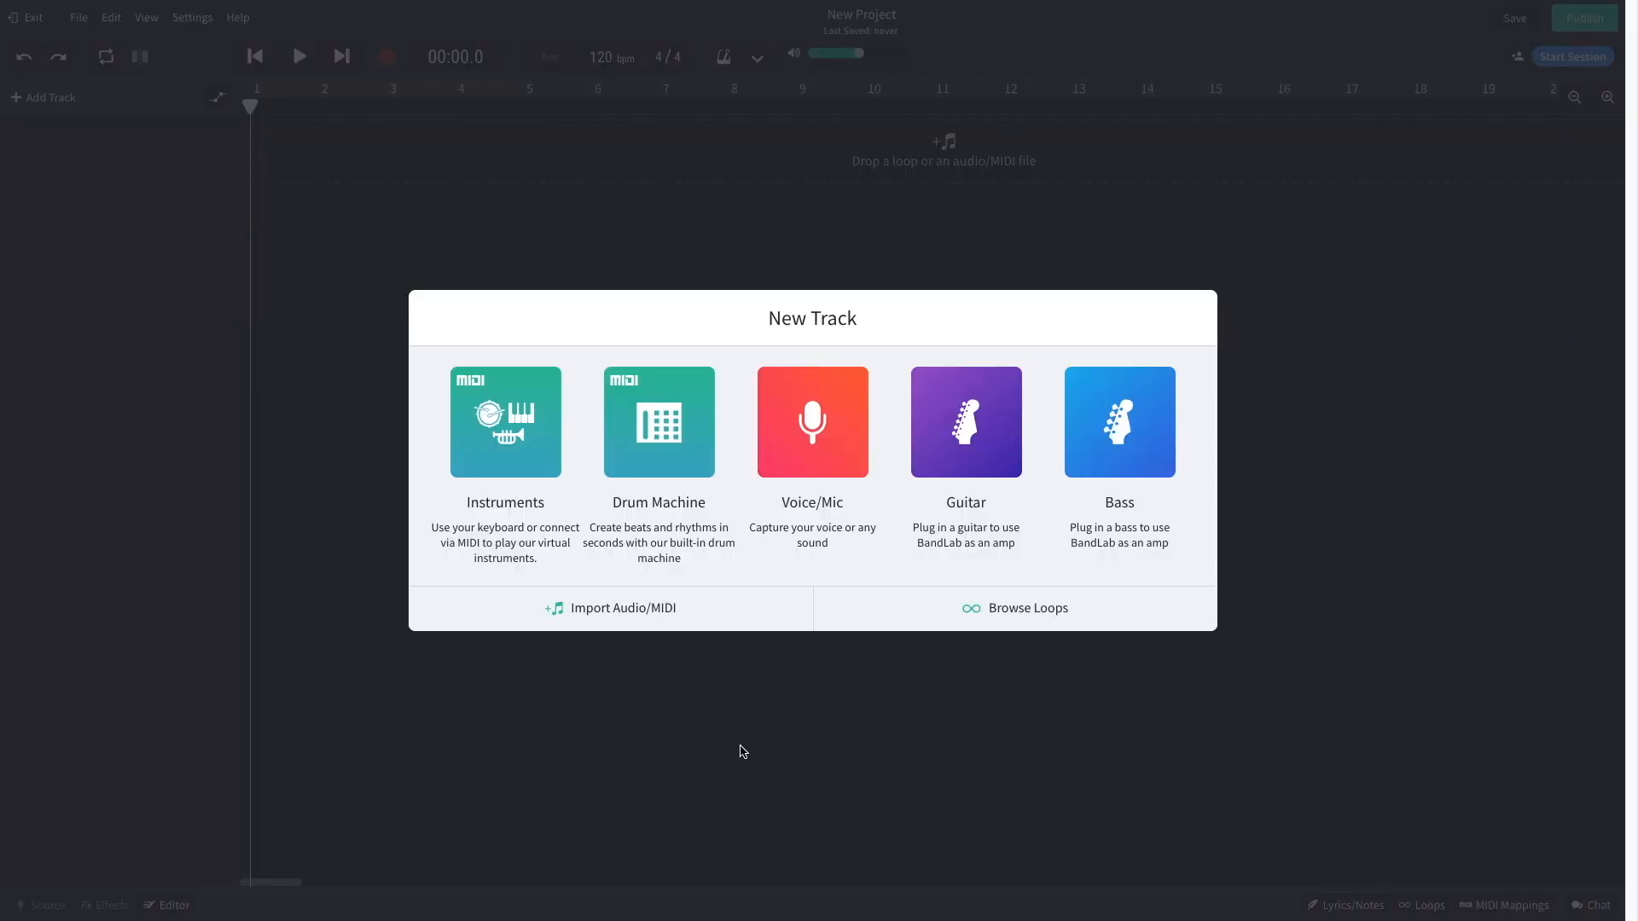
Step: In the BandLab web studio, add a Drum Machine track and audition patterns A and B
click(657, 465)
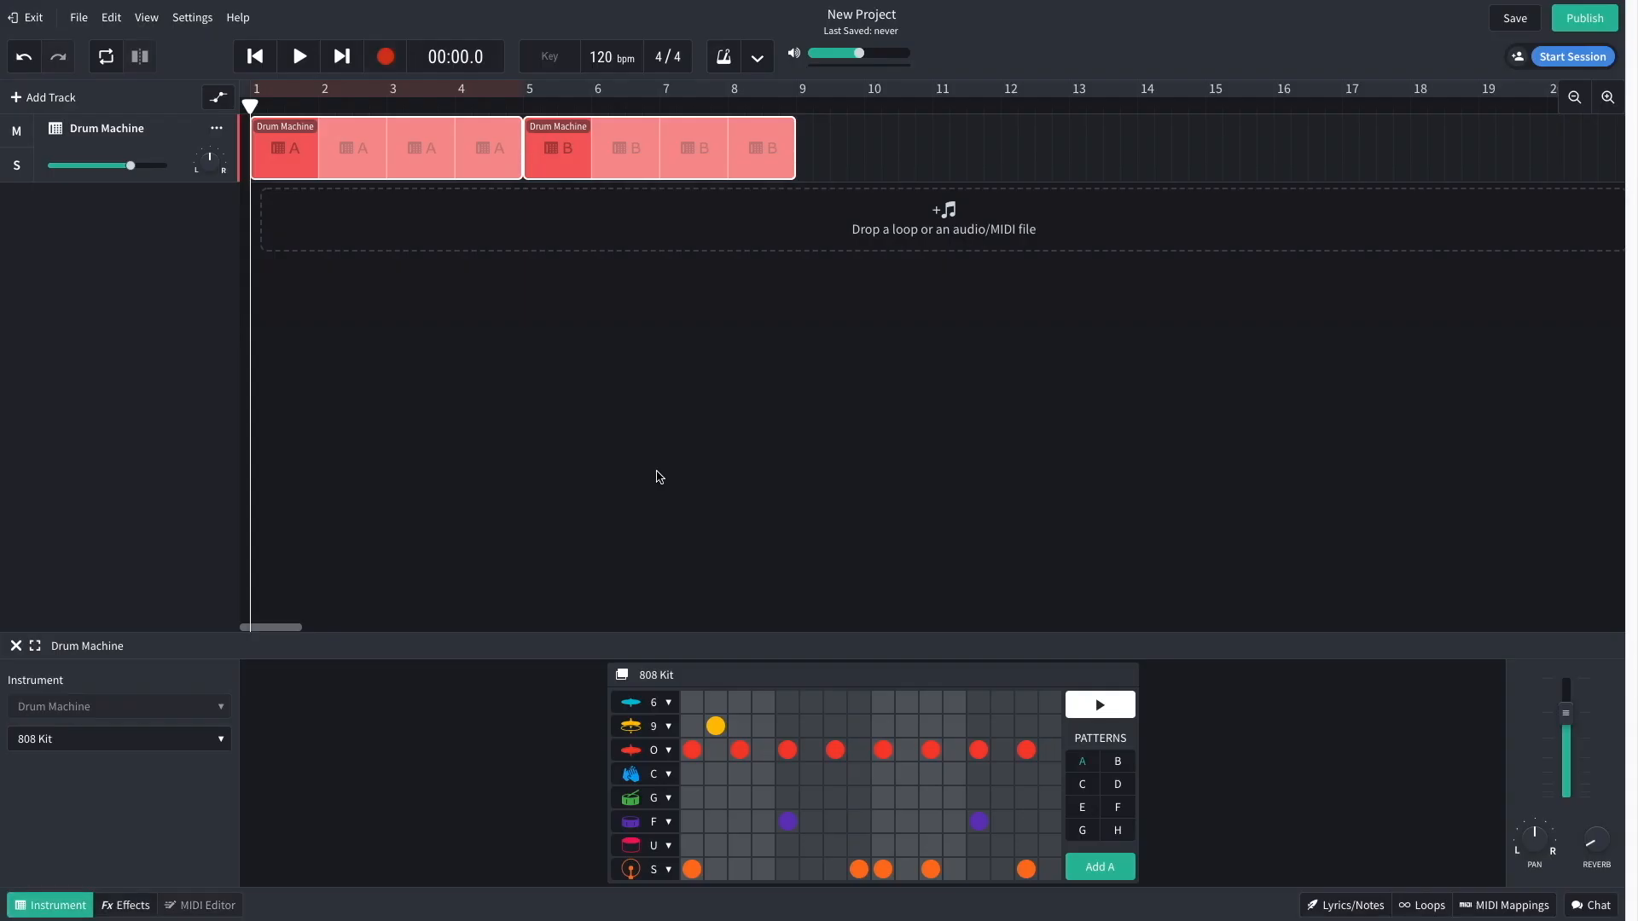
click(1097, 708)
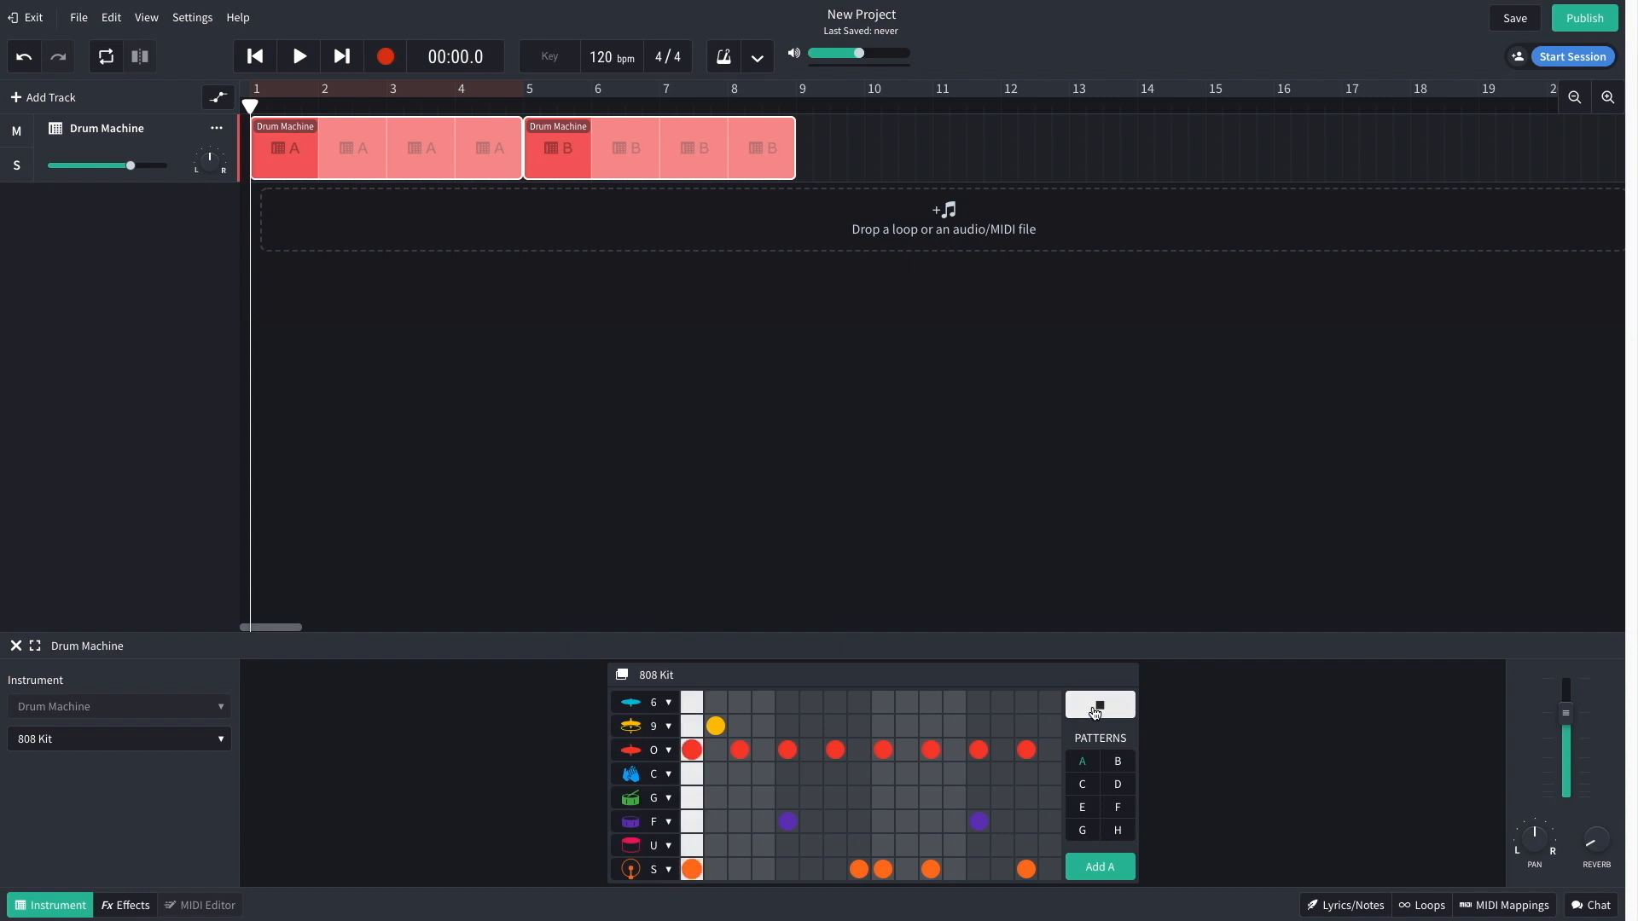
click(1117, 761)
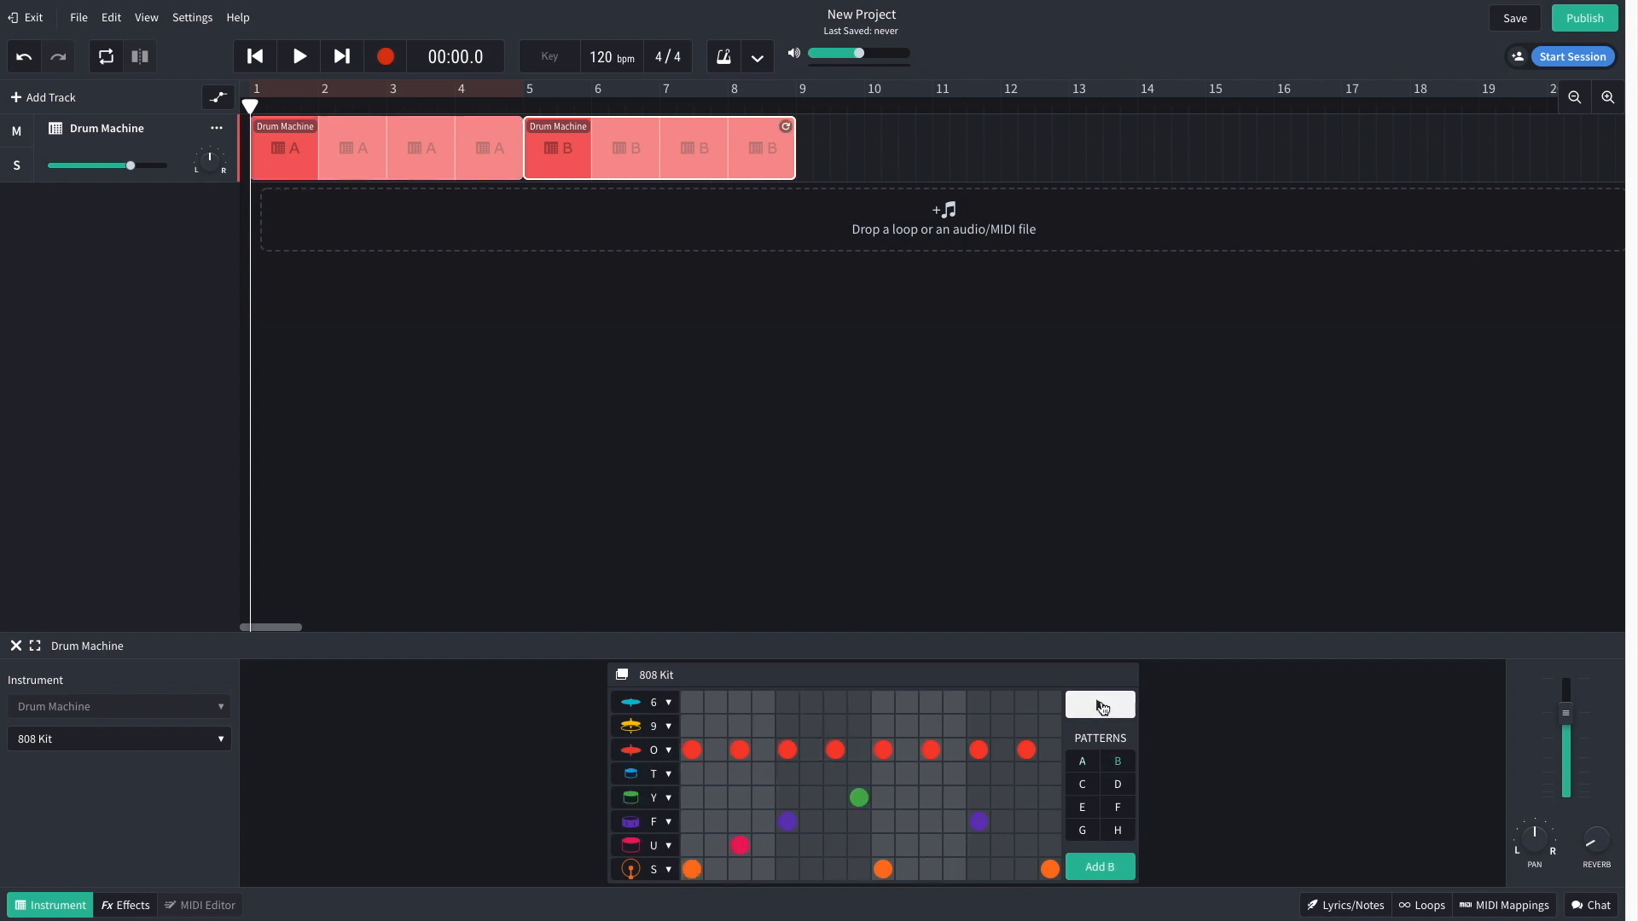
click(1100, 705)
click(1100, 705)
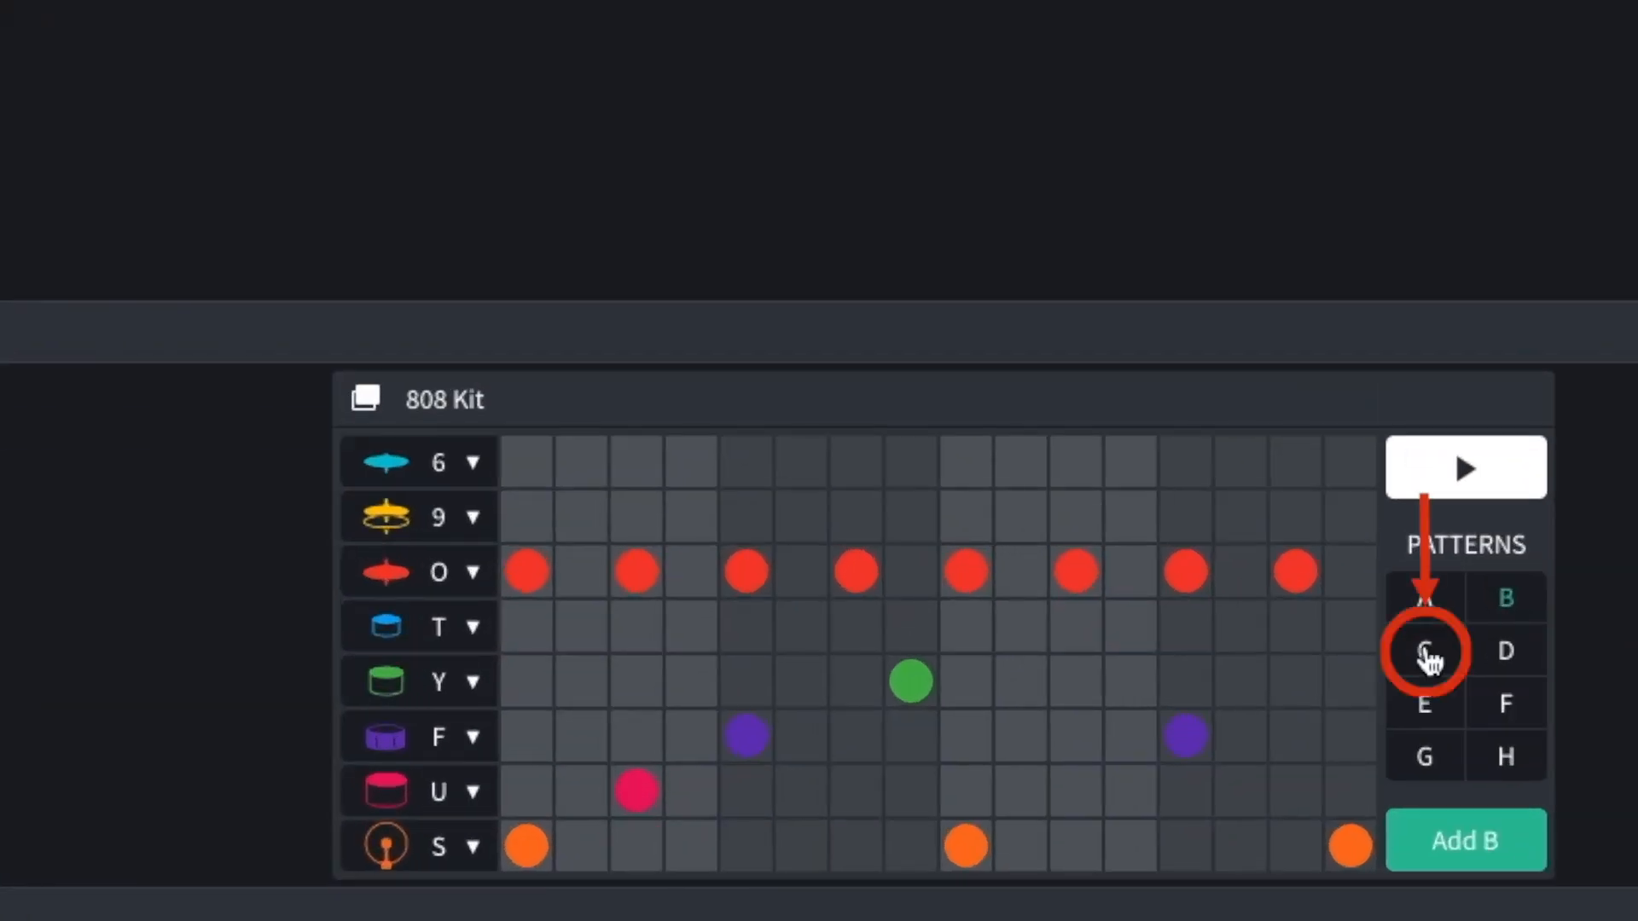
Step: Program pattern C with kicks on steps 1 and 9 and snares on steps 5 and 13, and audition it
click(1425, 652)
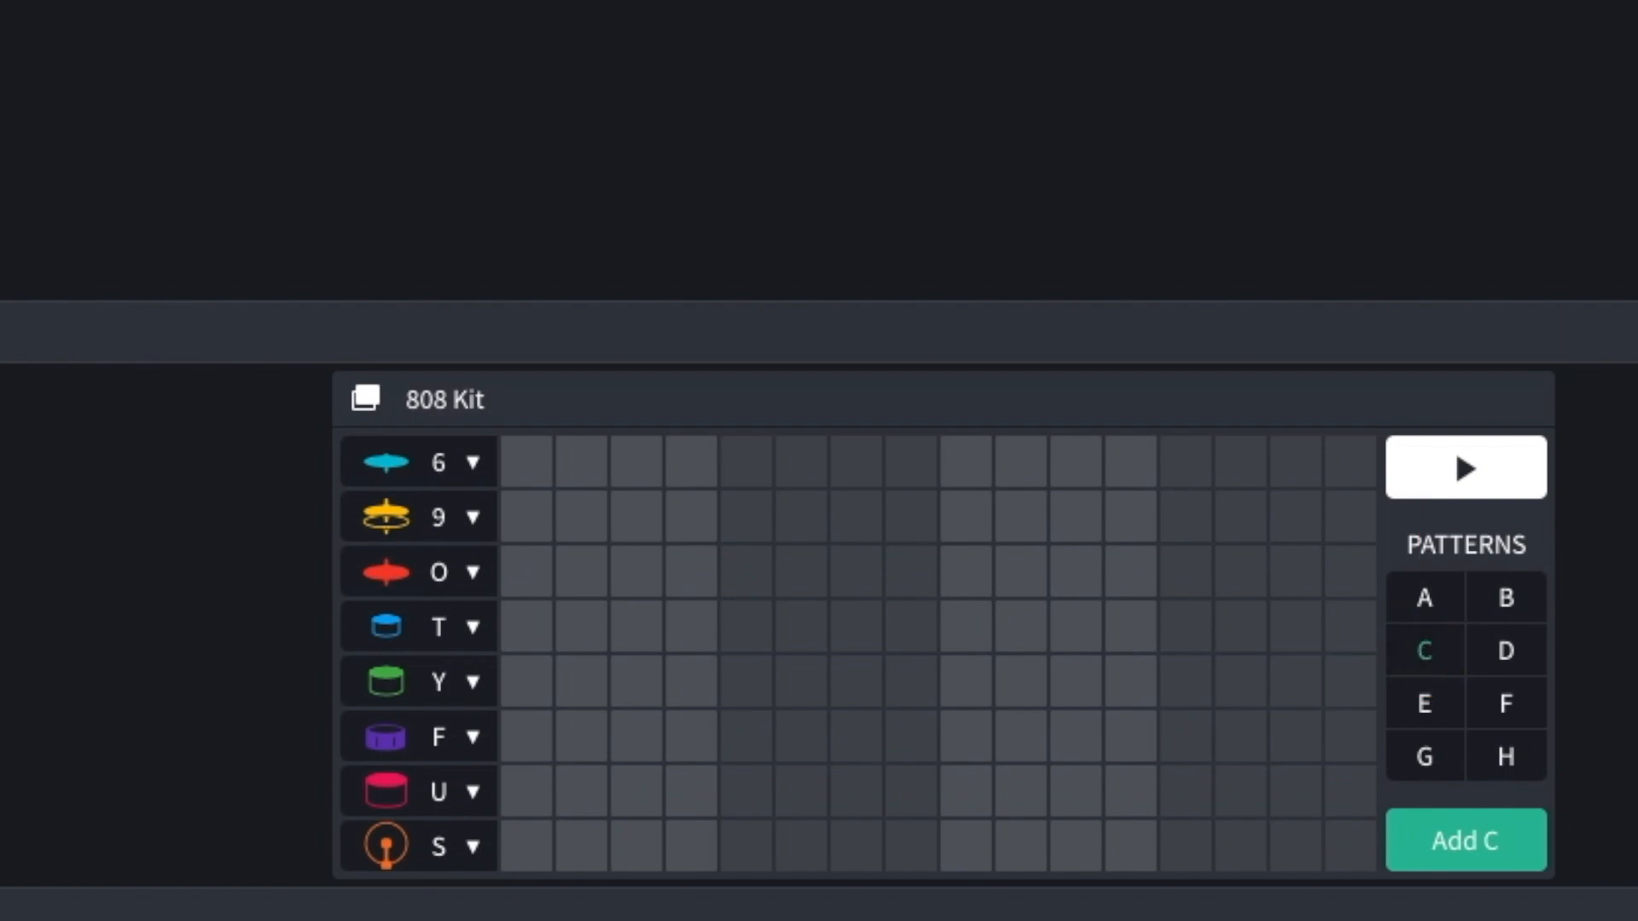
click(509, 851)
click(975, 840)
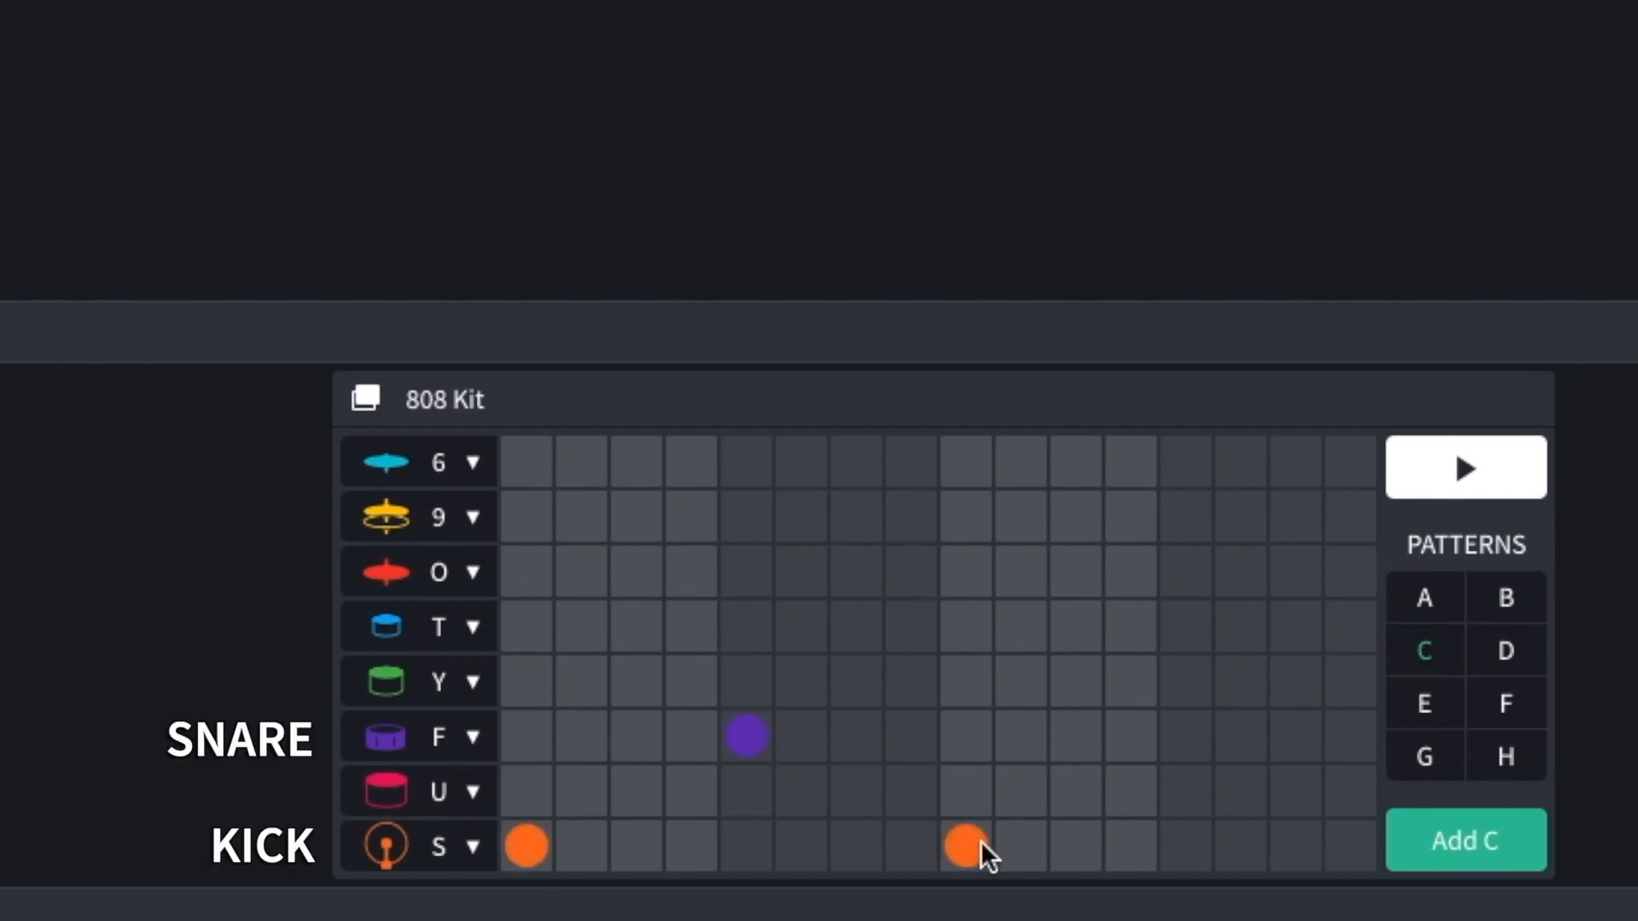
click(1179, 744)
click(1498, 469)
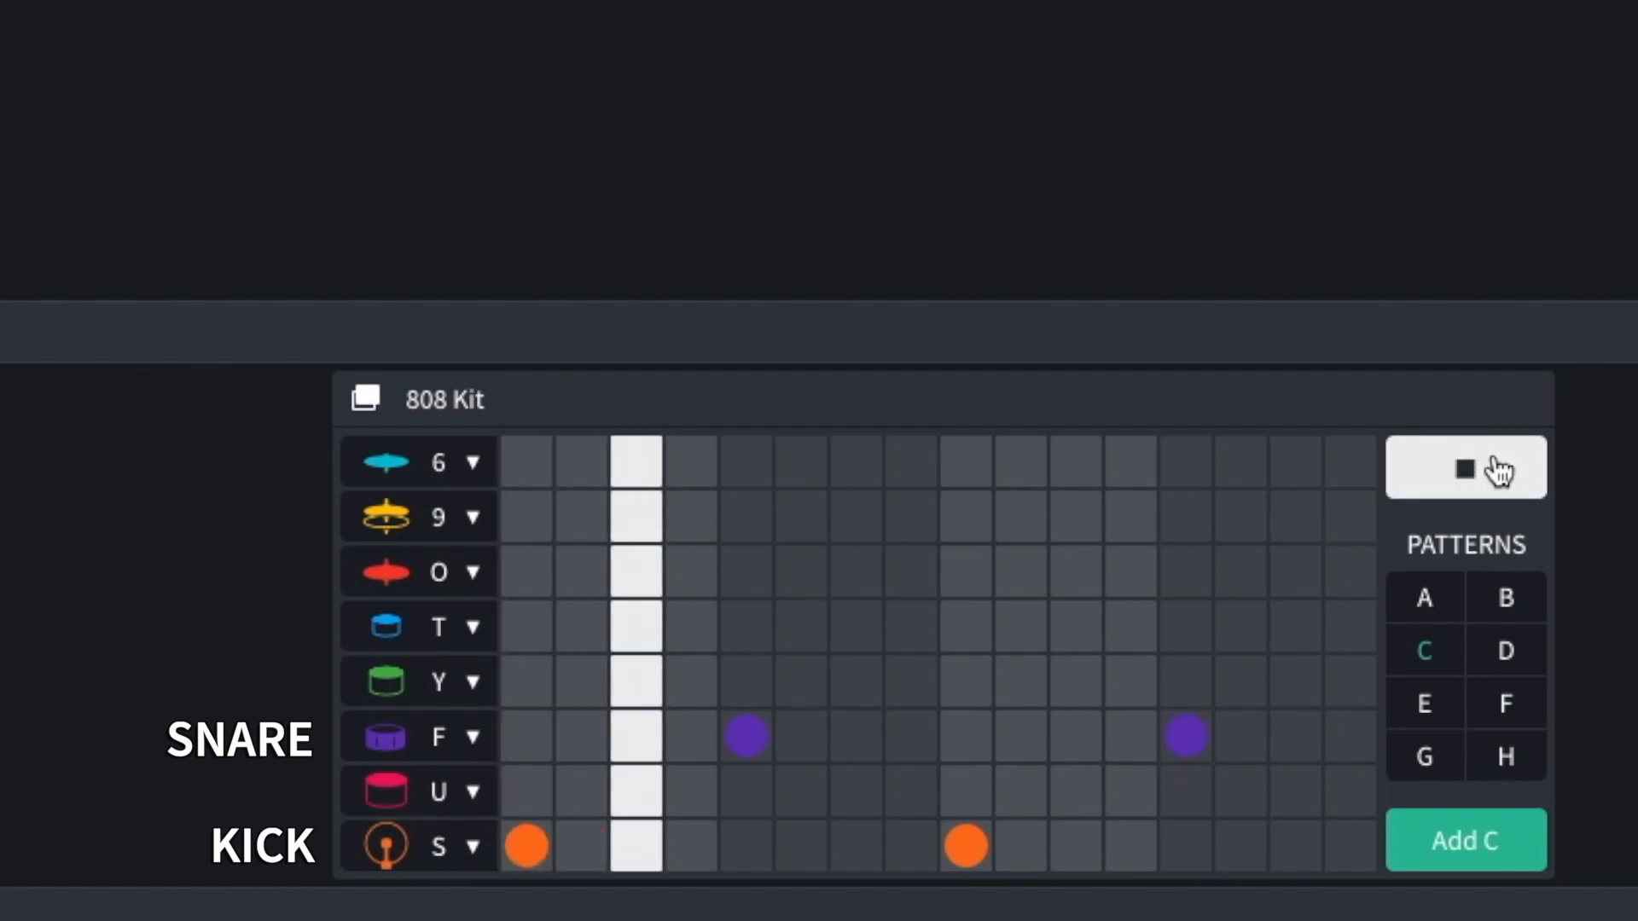
click(1498, 469)
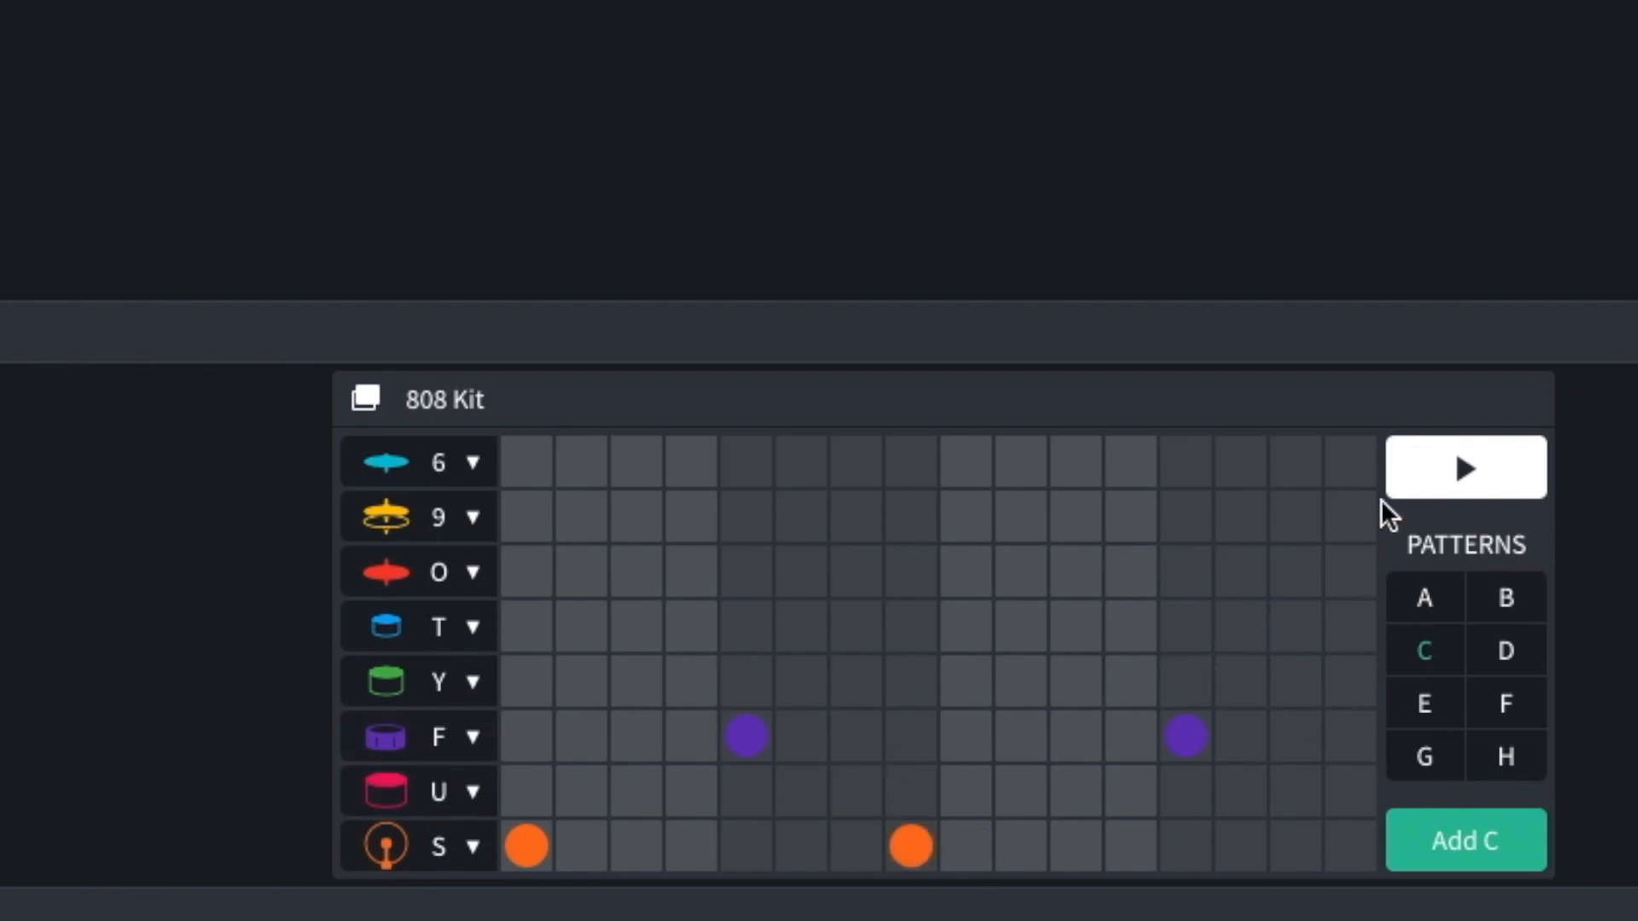
Step: Audition pattern C with the second kick on step 8, and put that kick back on step 9
click(1425, 474)
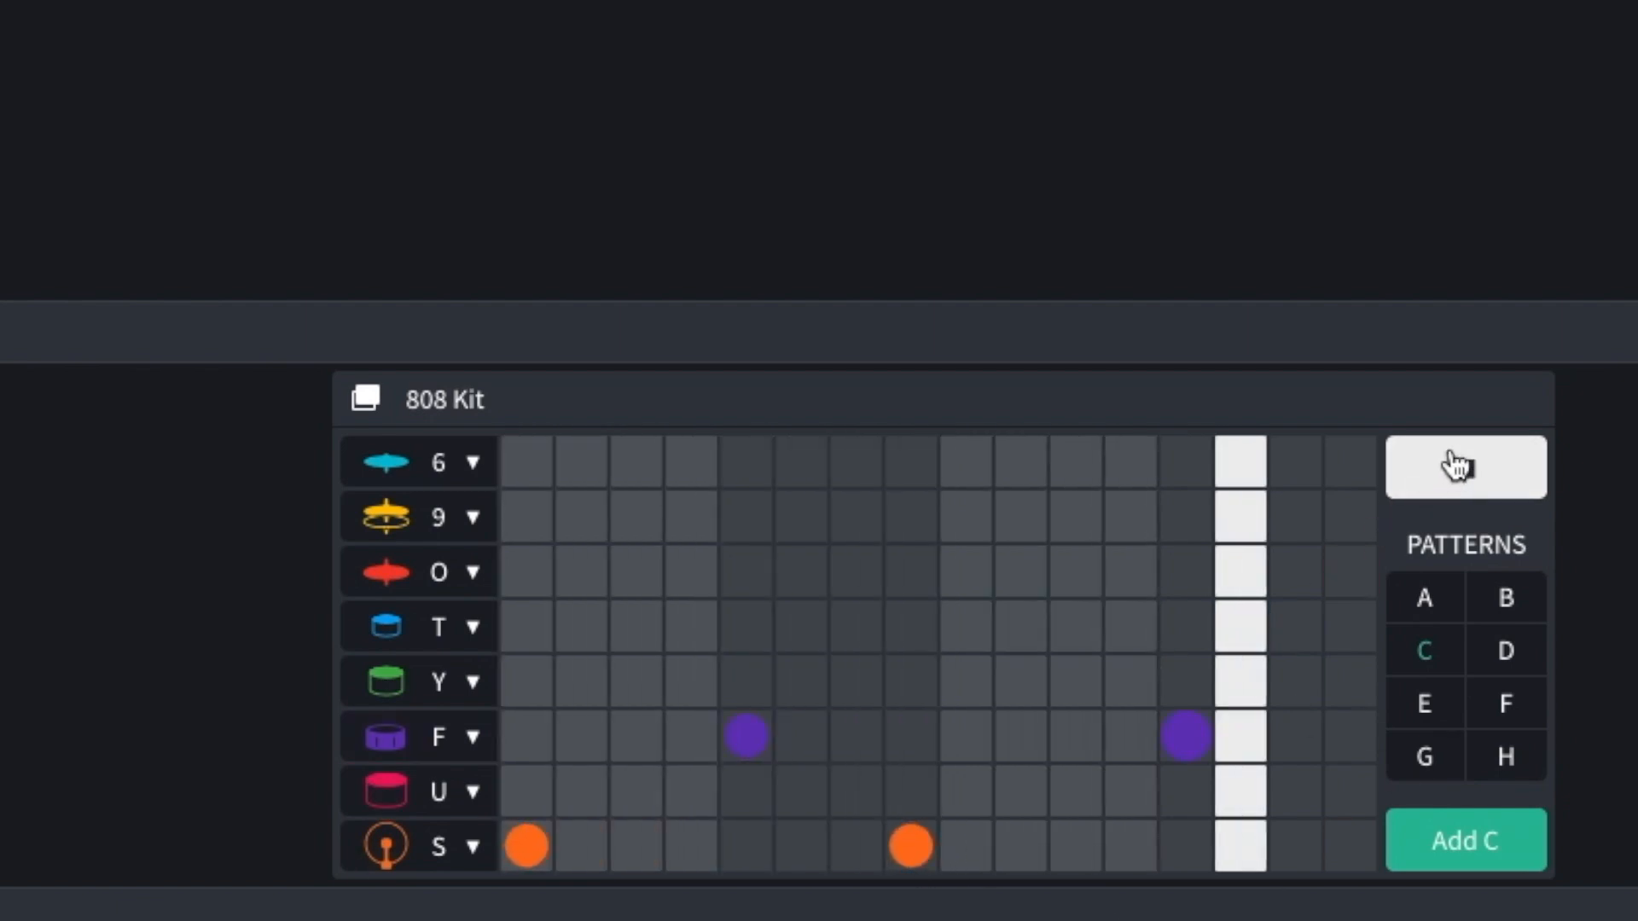
click(1457, 467)
click(985, 848)
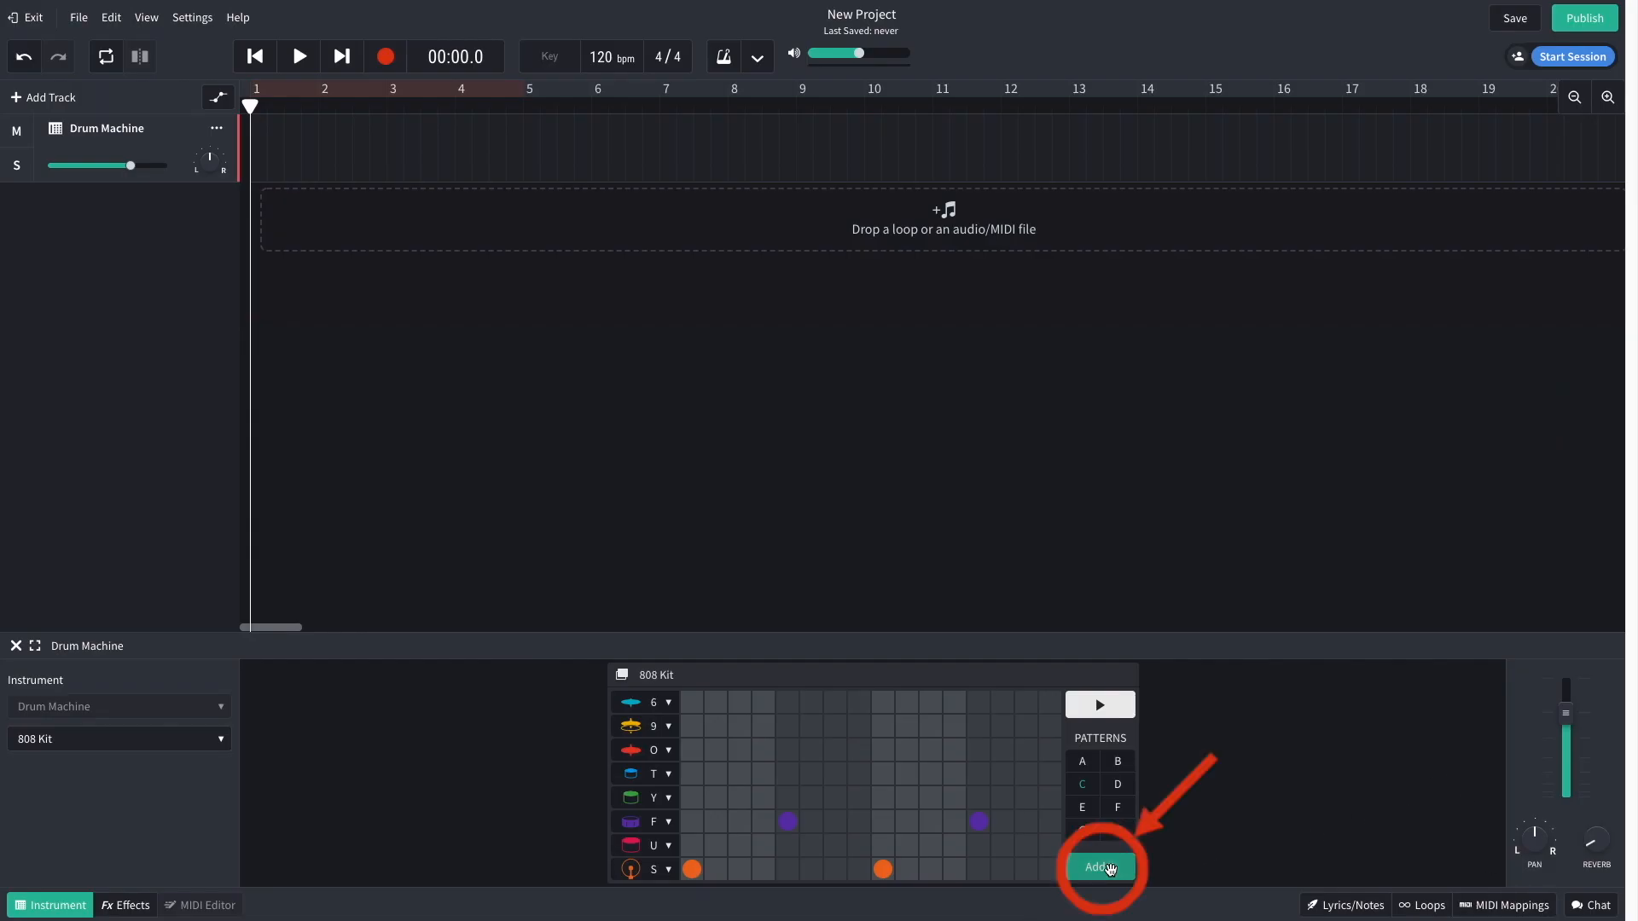
Step: Add pattern C to the Drum Machine track at bar 1, and play it looped across four bars
click(1100, 866)
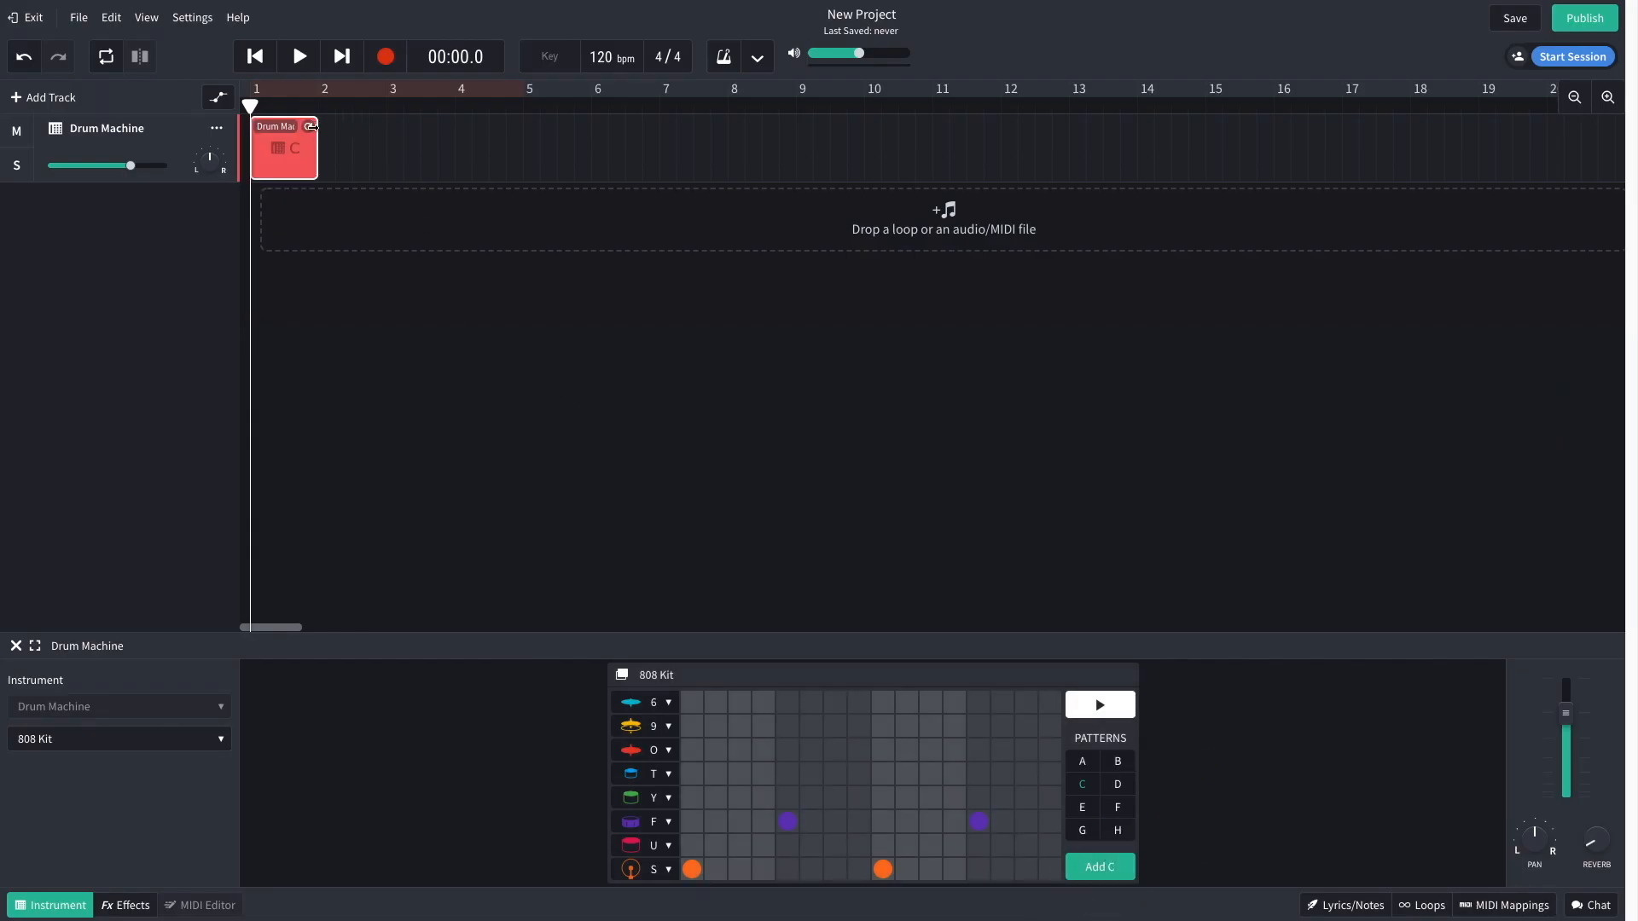
drag(309, 127, 514, 126)
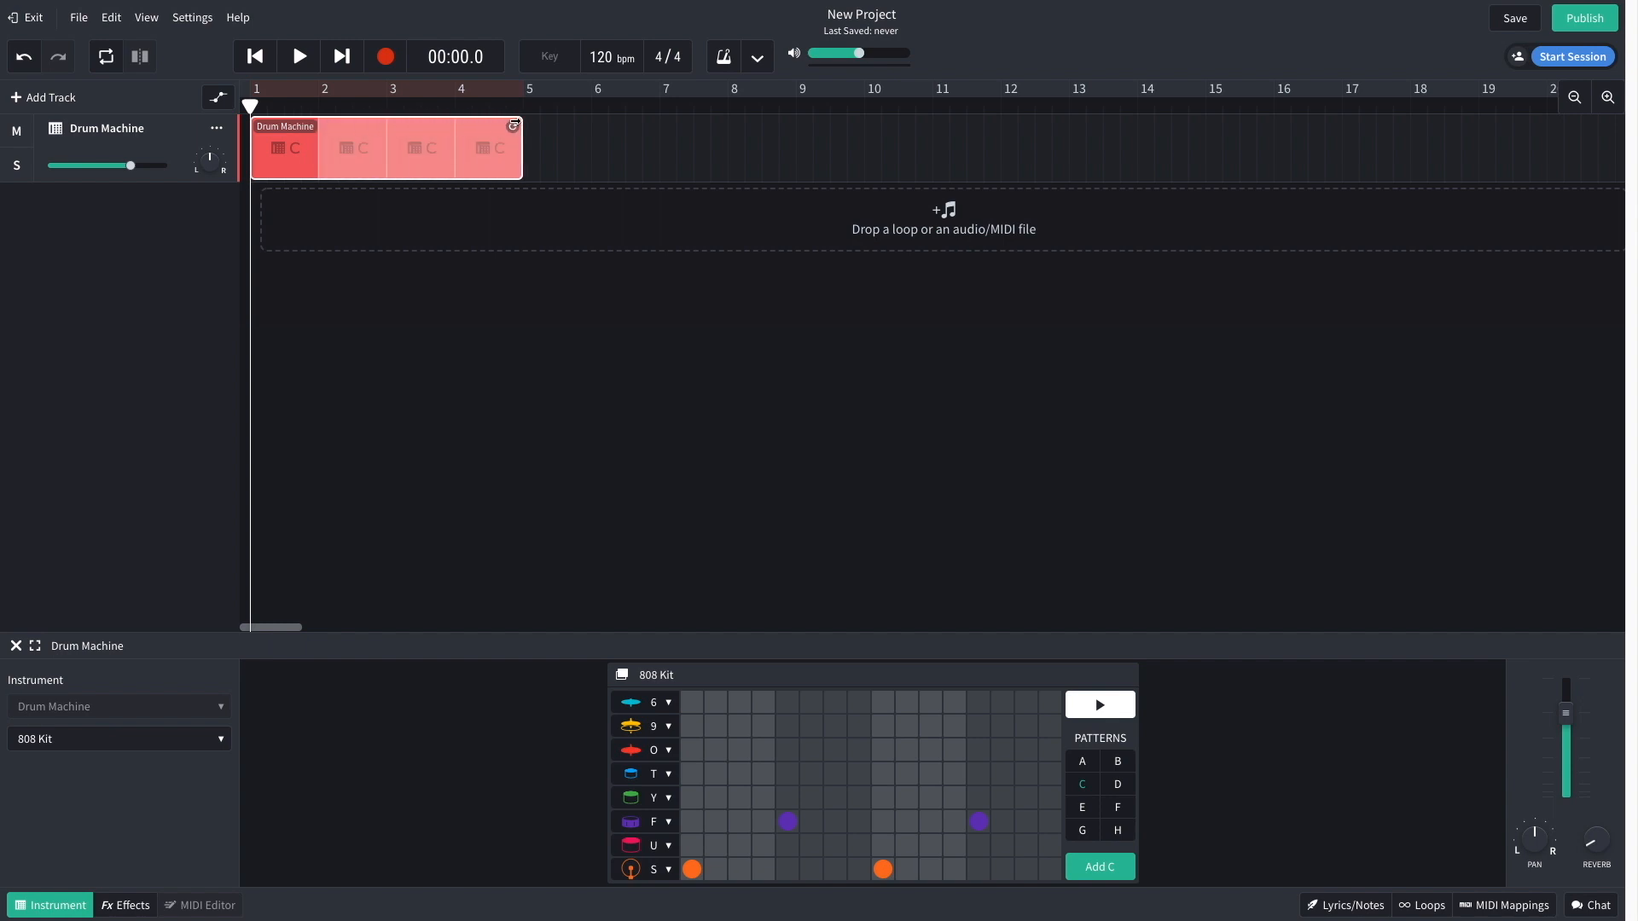
click(371, 311)
key(space)
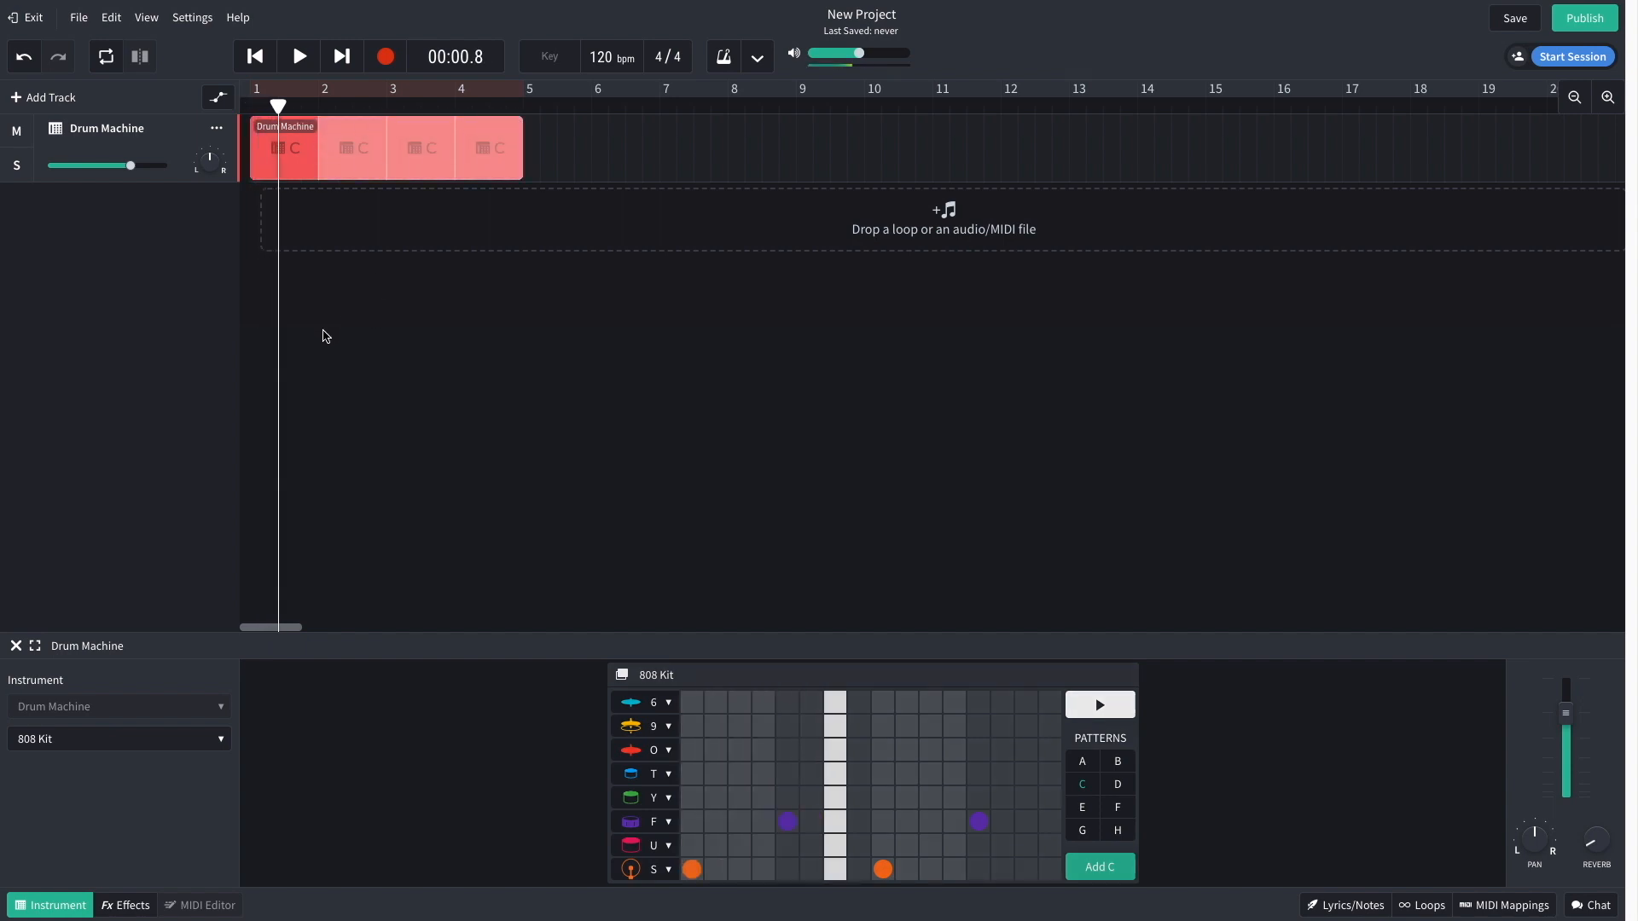
key(space)
Step: Delete the Drum Machine track
click(216, 128)
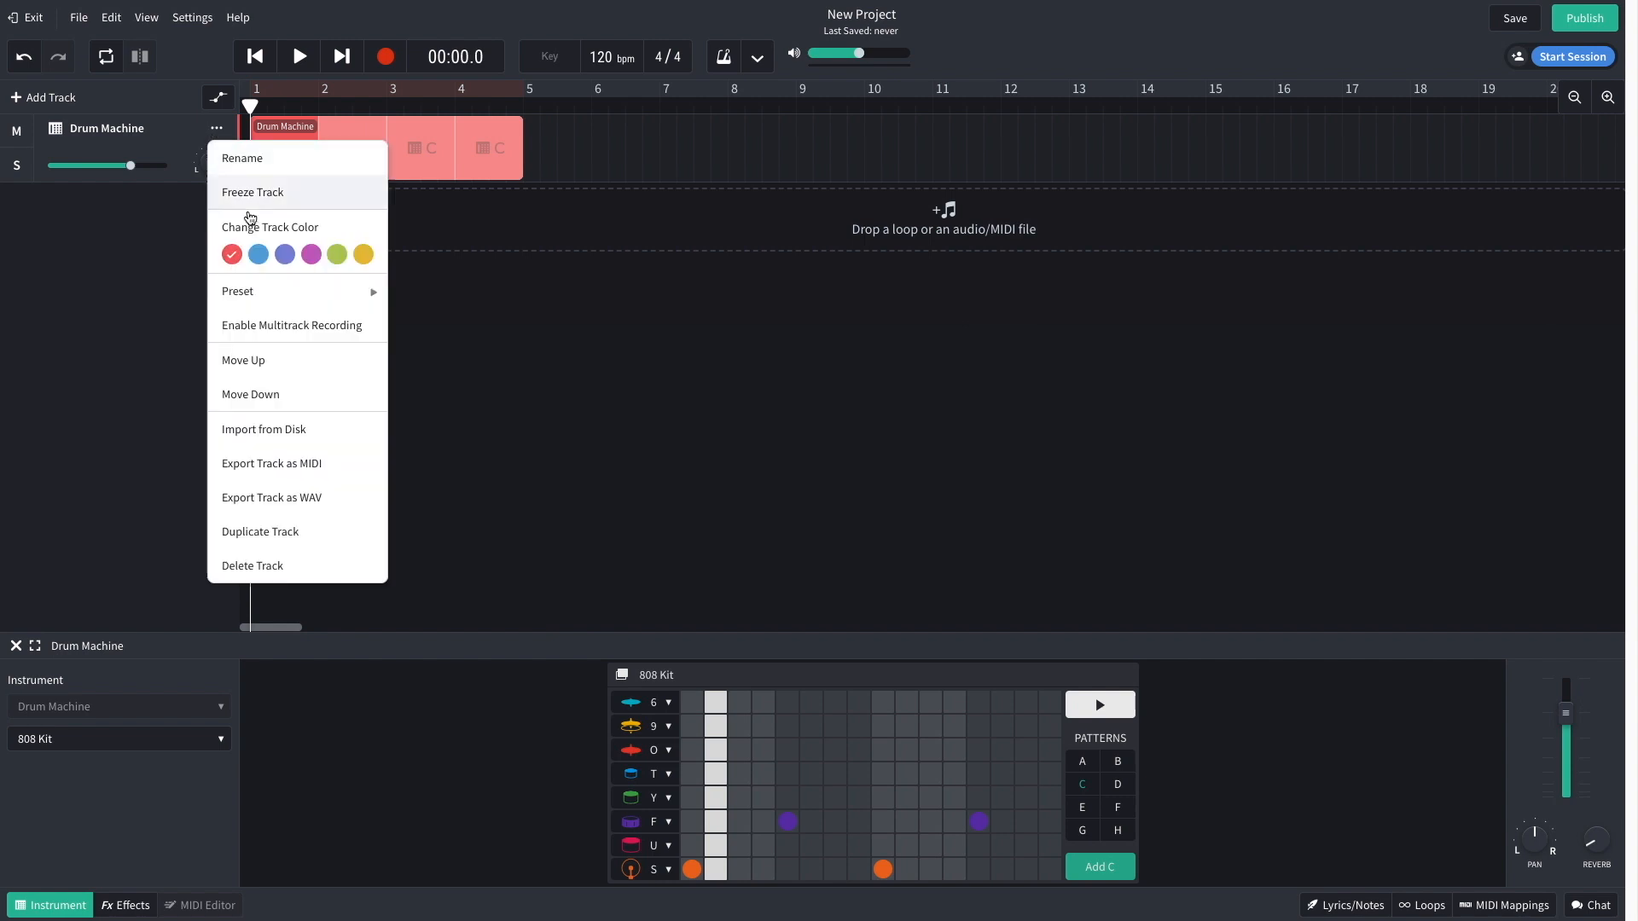
click(256, 565)
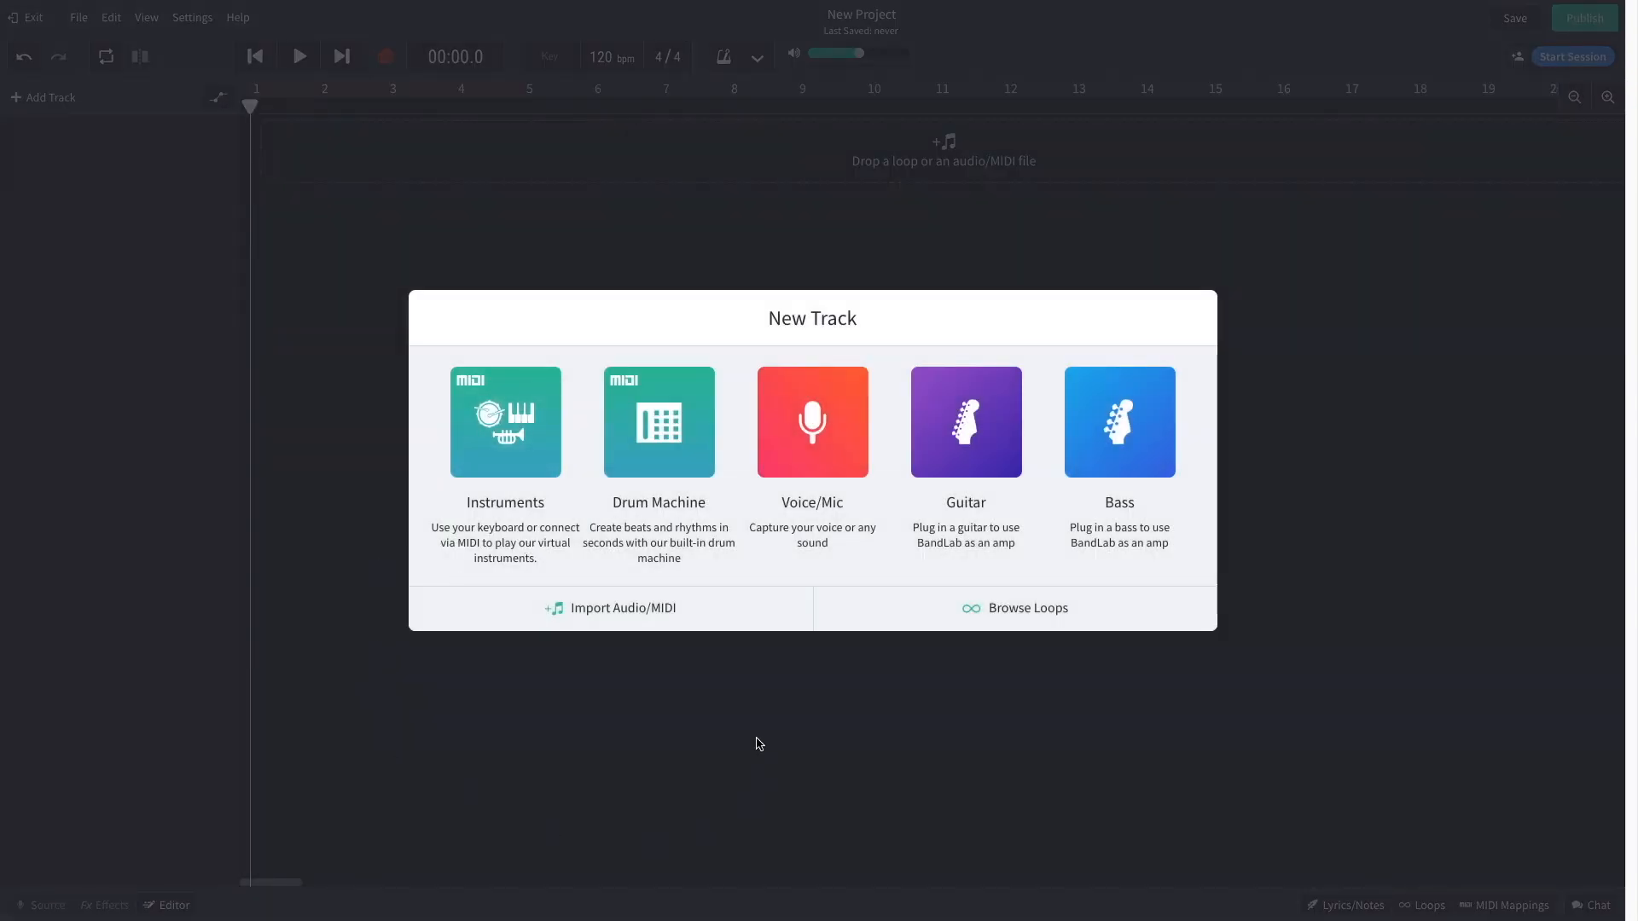
Step: Add an Instruments track and set its sound to the Hip Hop Kit from Drum Kits
click(526, 444)
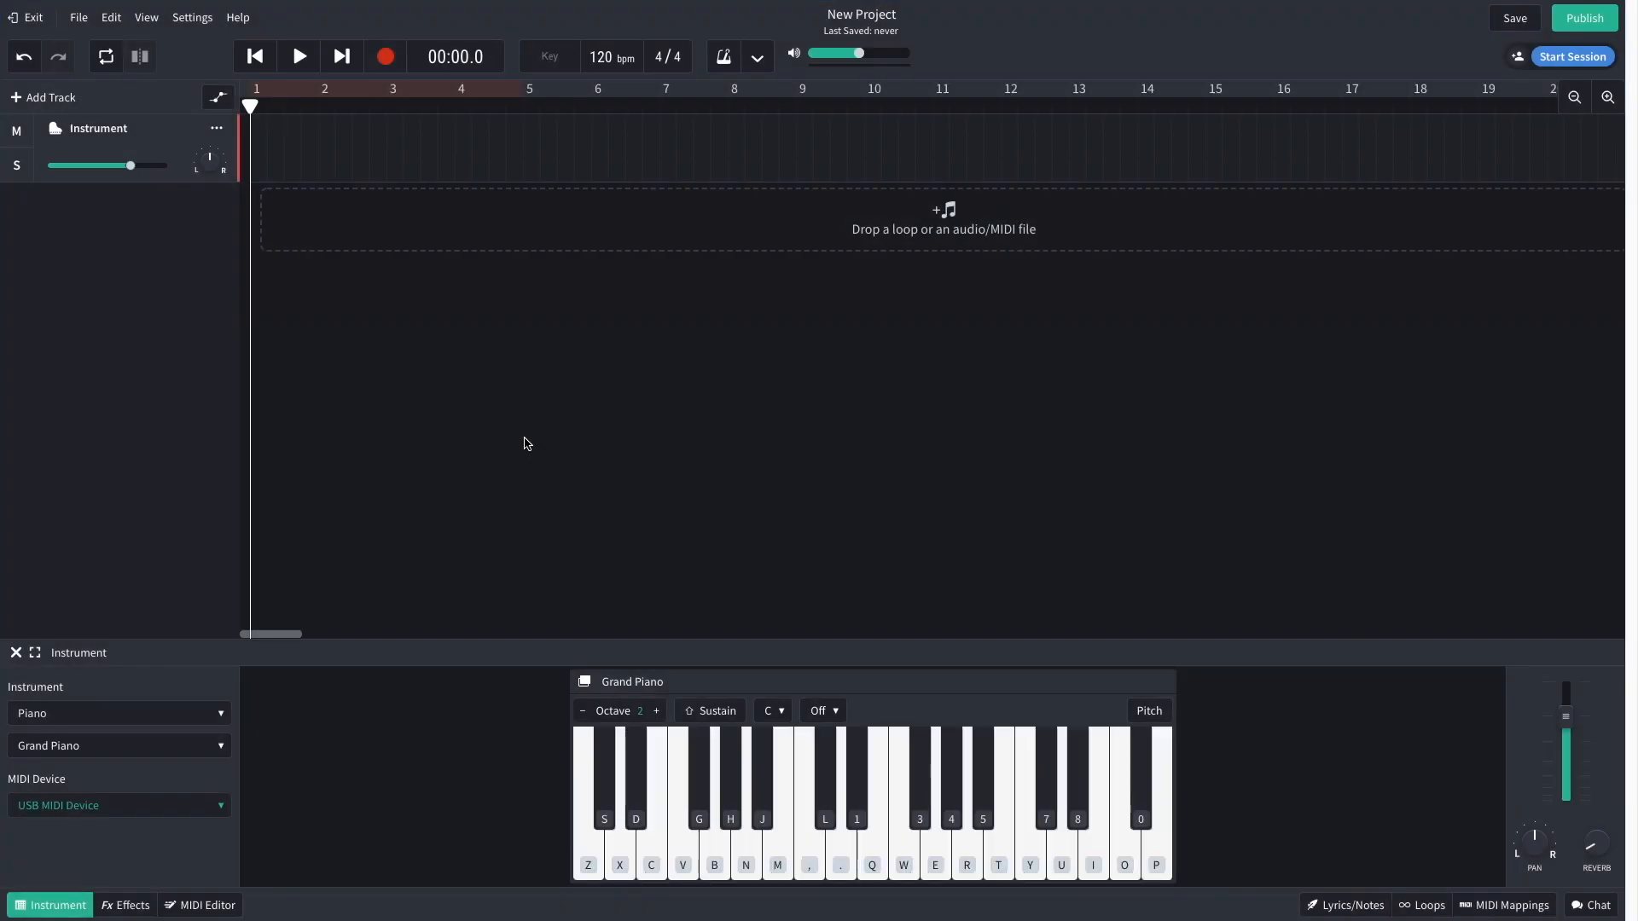
click(194, 715)
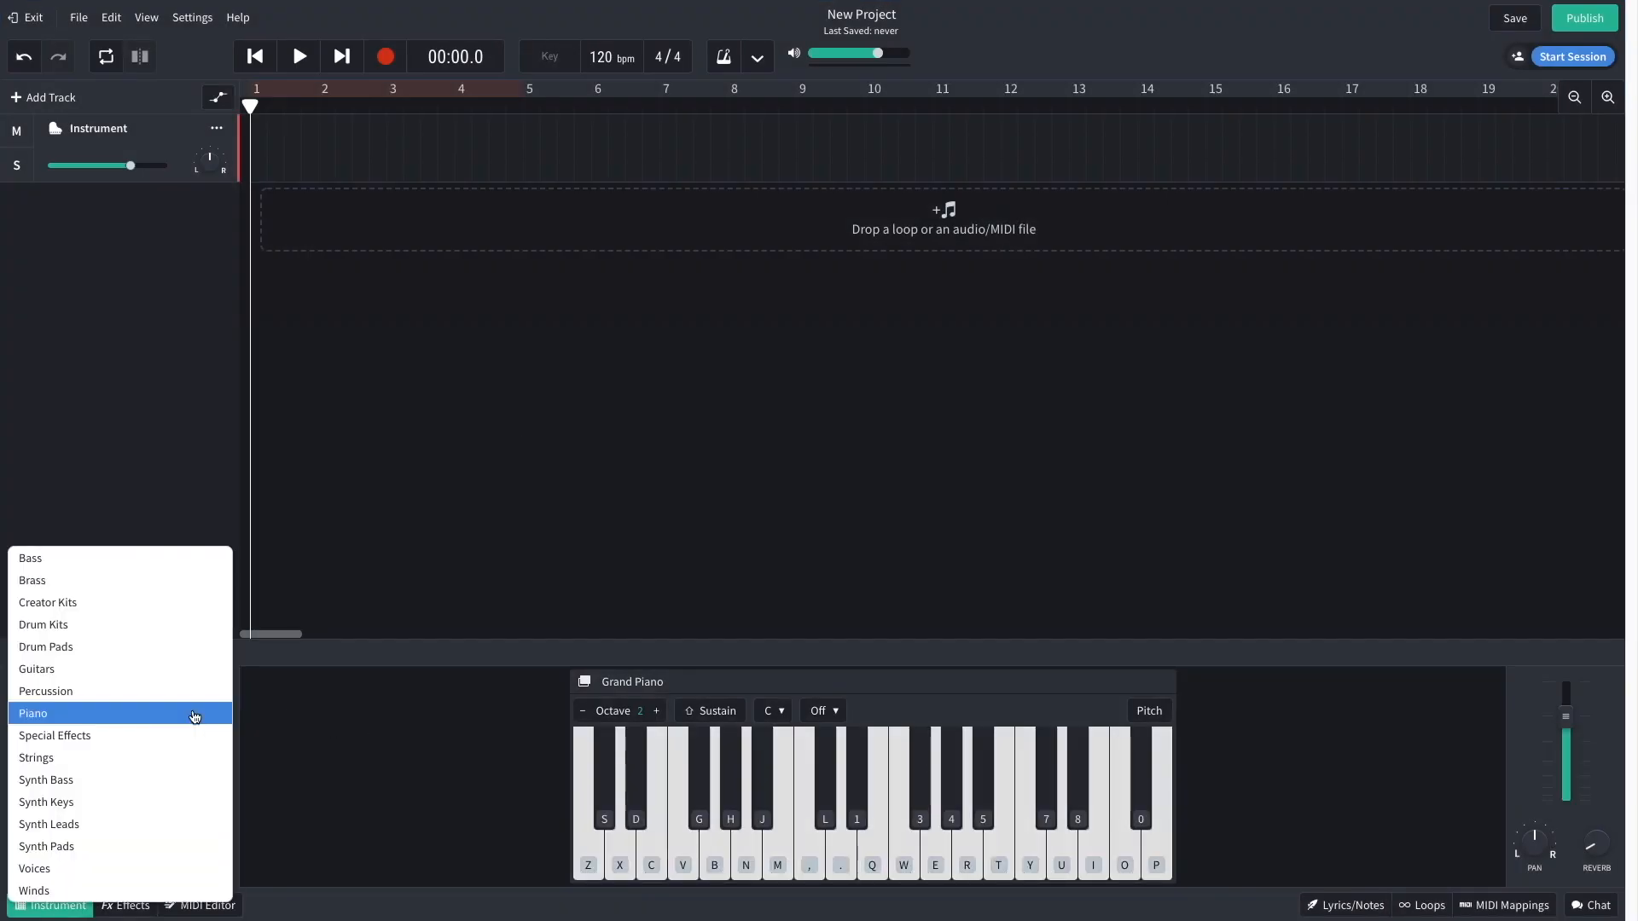
click(159, 632)
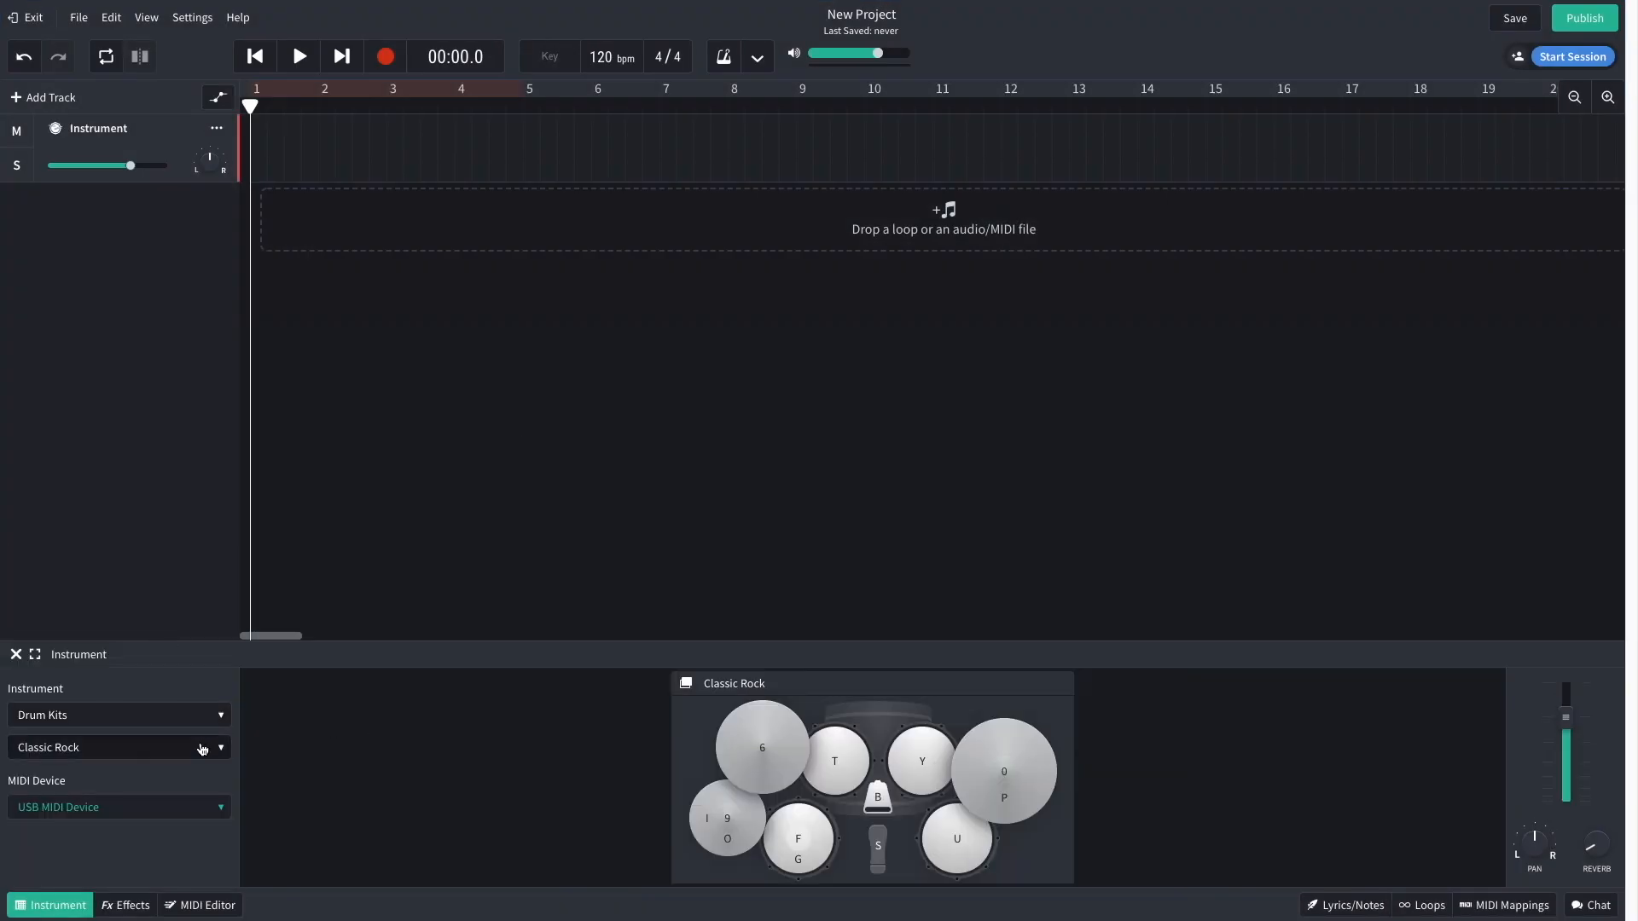
click(203, 747)
click(89, 688)
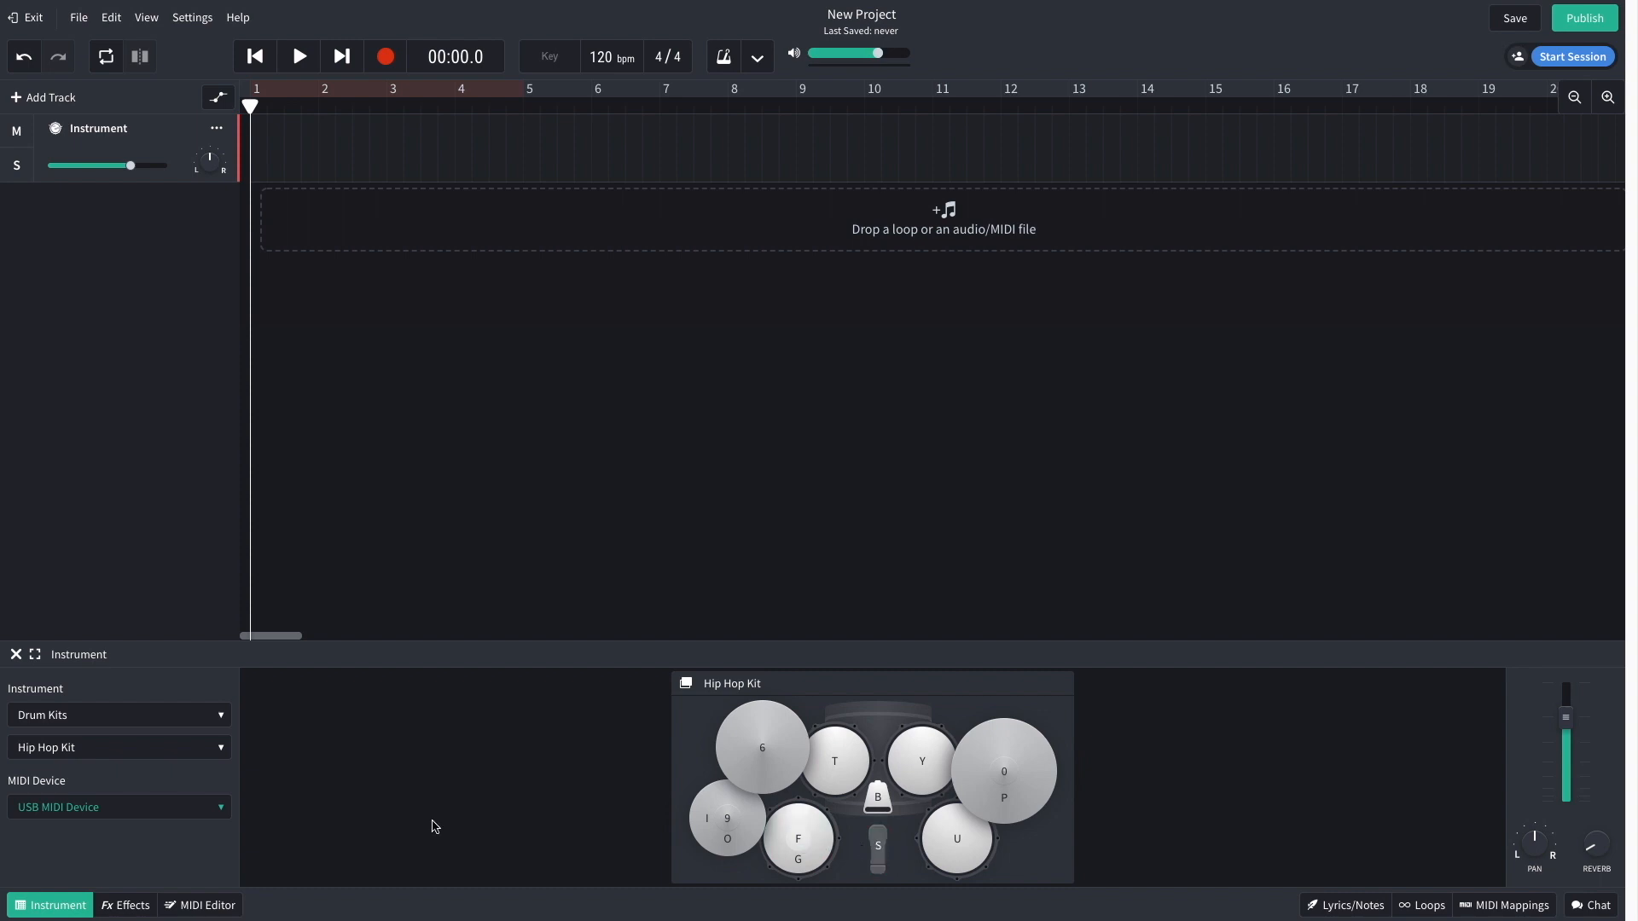
Step: Draw kicks on beats 1 and 1.3 and snares on 1.2 and 1.4 as MIDI notes, and loop the region across four bars
click(204, 906)
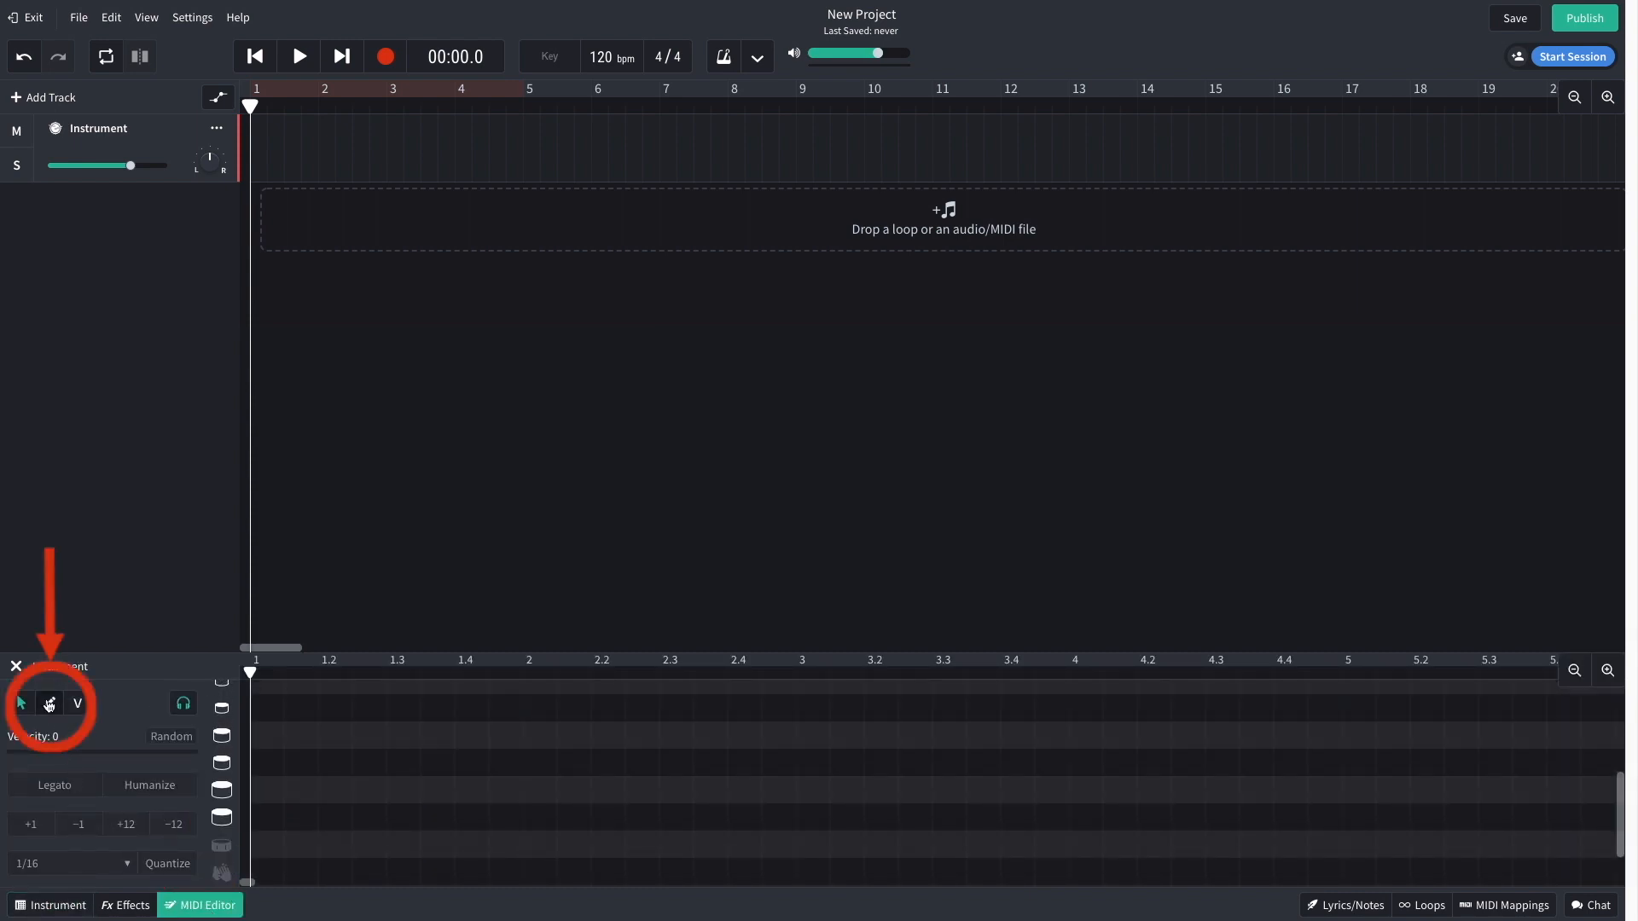
scroll(226, 742, down, 1)
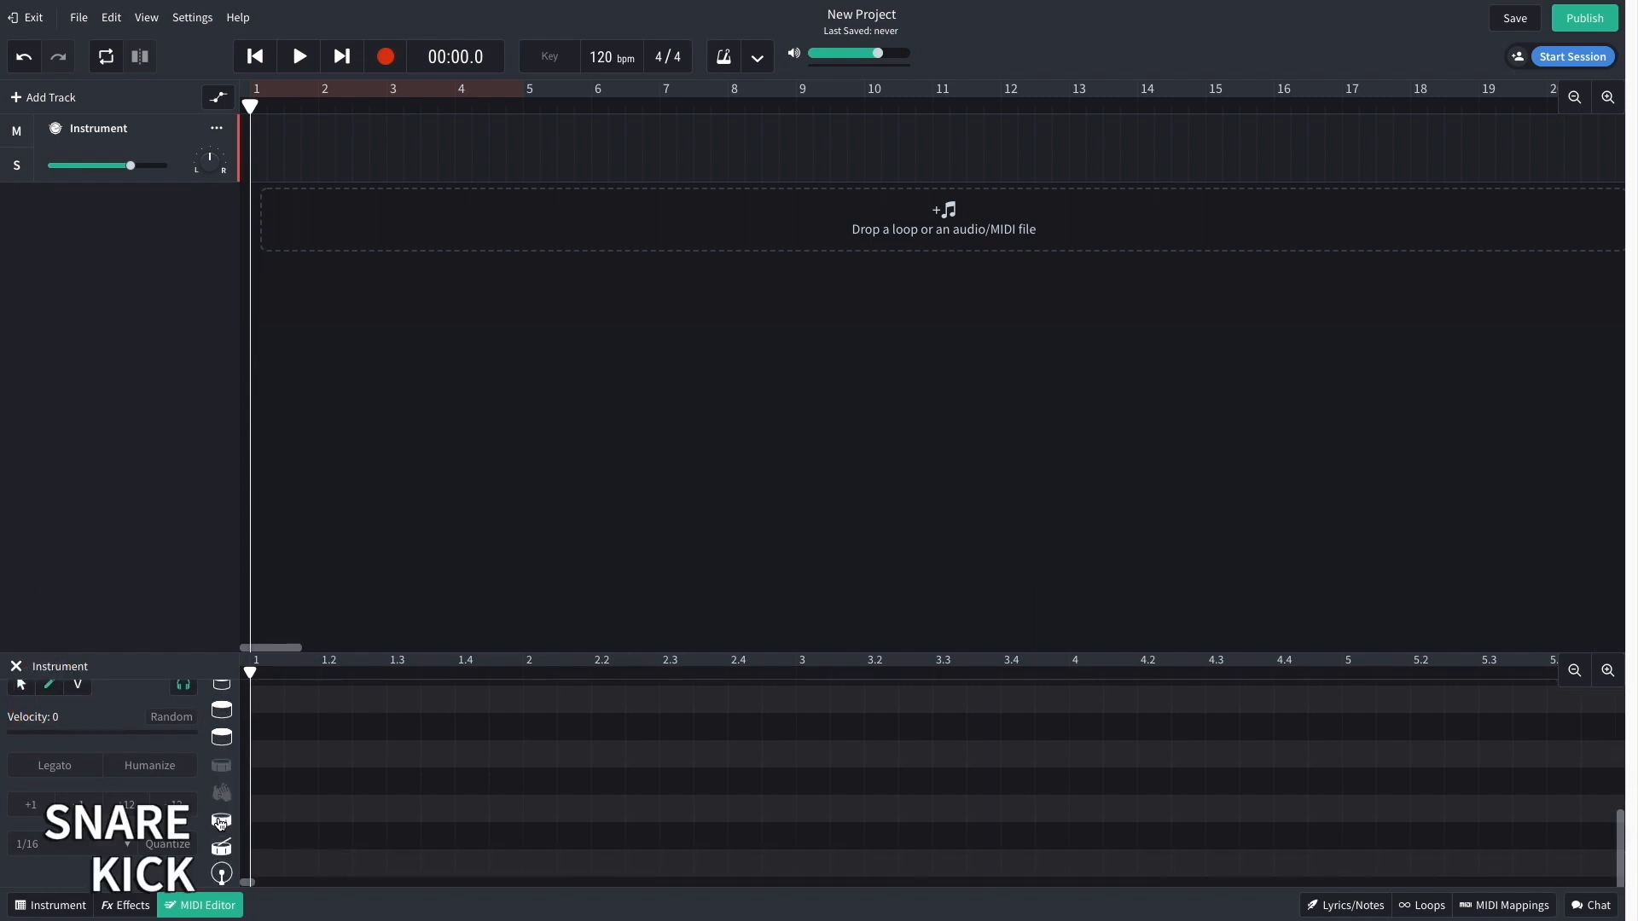
click(267, 873)
click(335, 819)
click(407, 875)
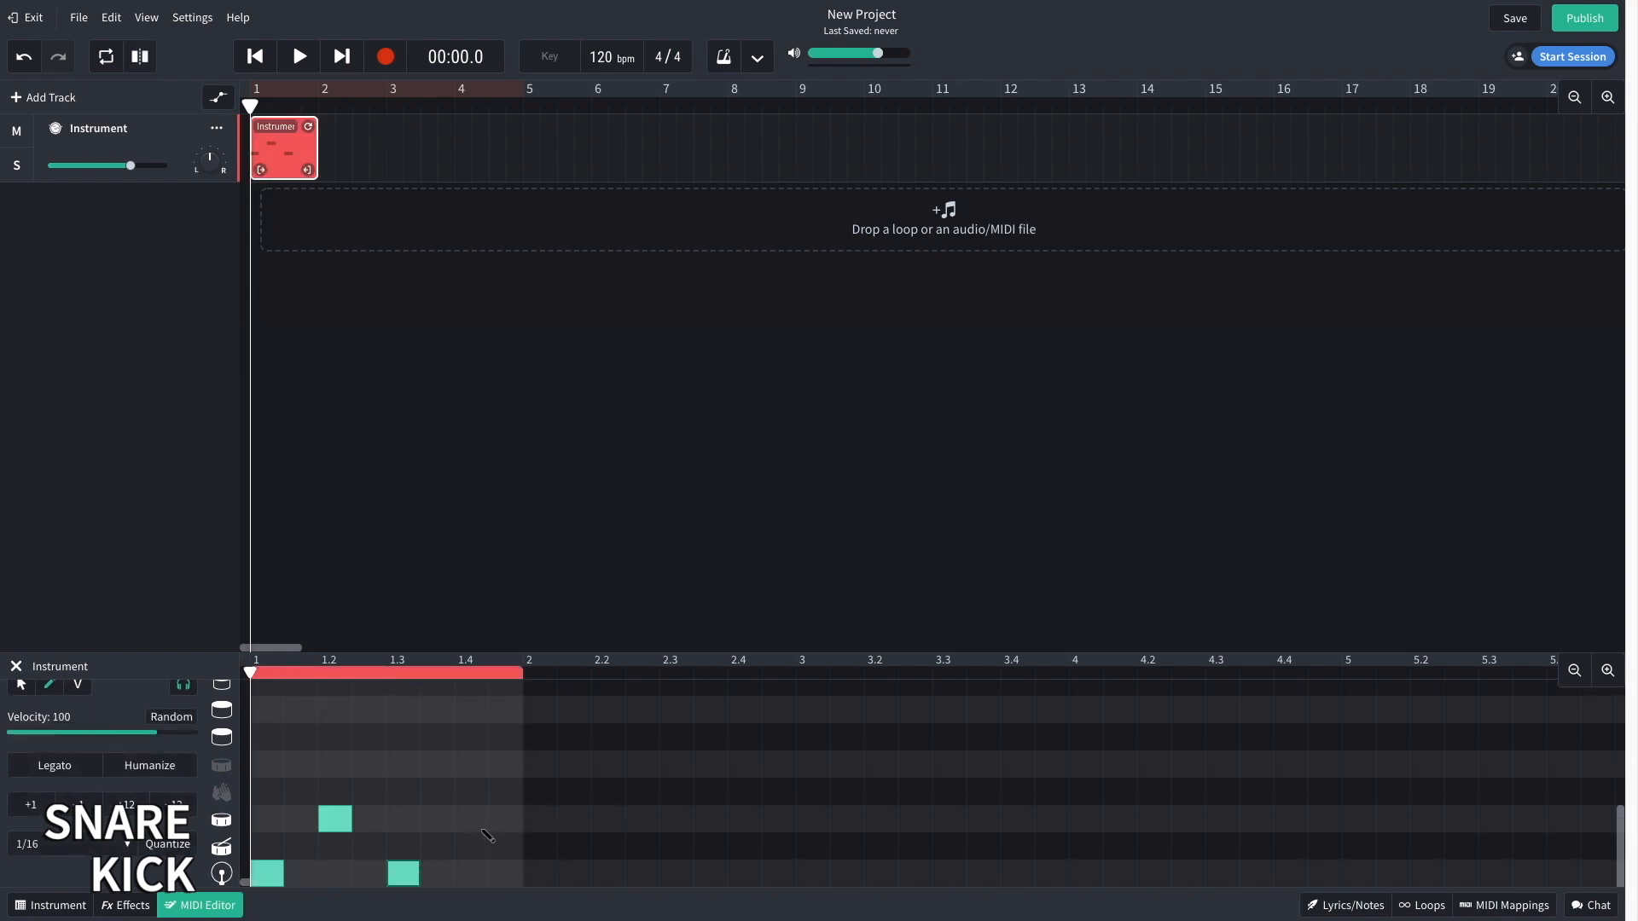
click(474, 820)
key(space)
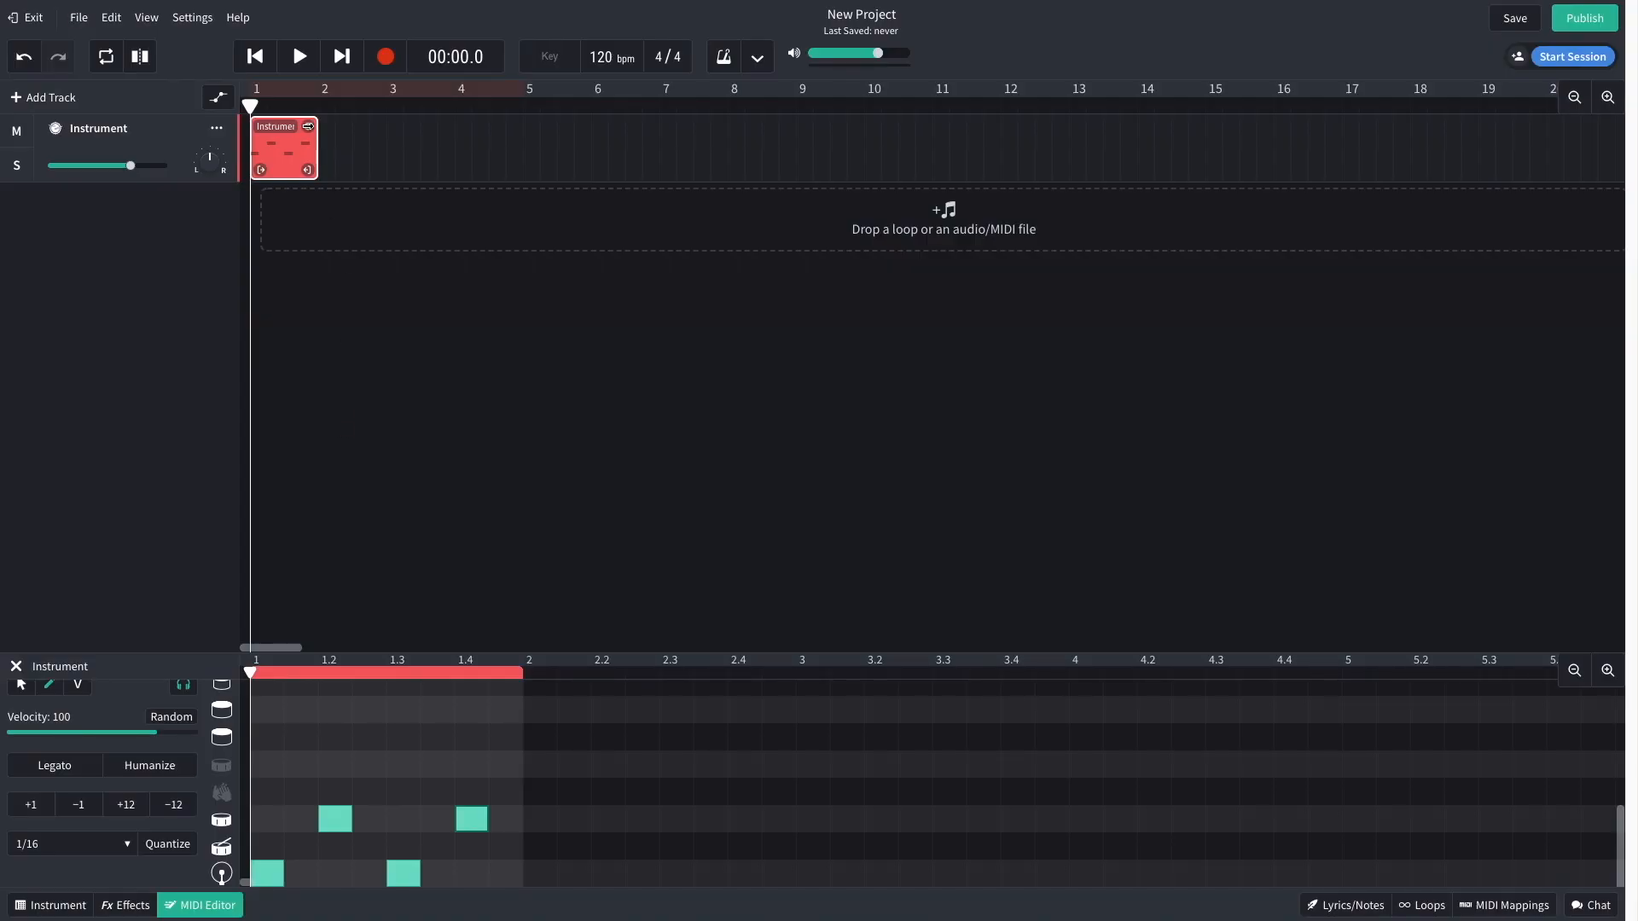
drag(308, 126, 508, 127)
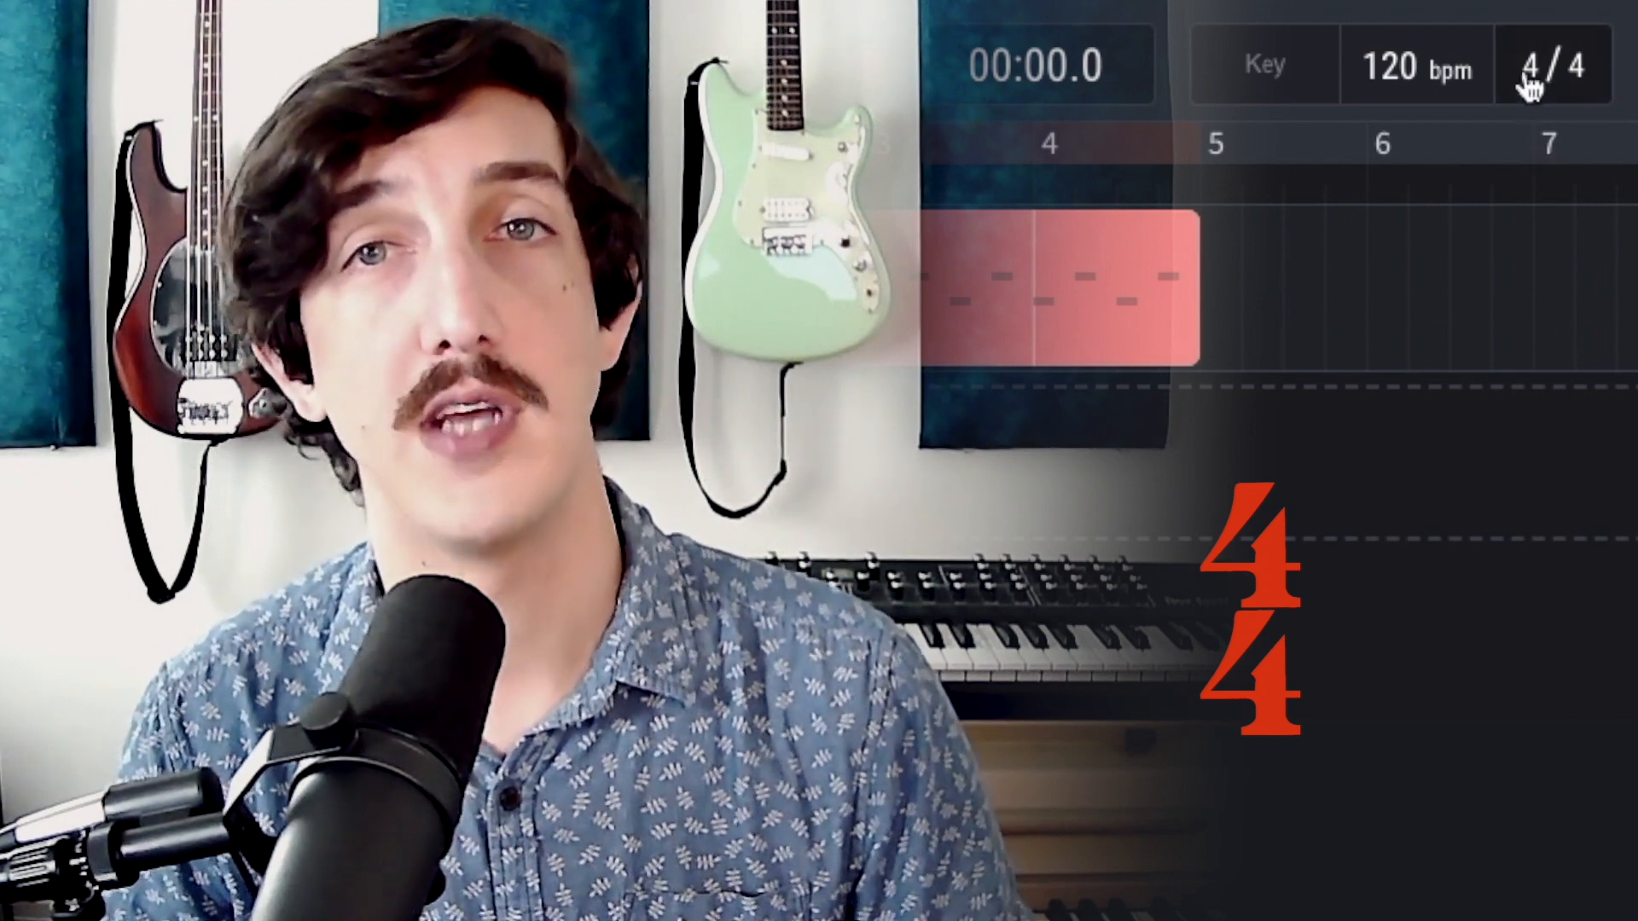
Step: Examine the time signature's options for beats per bar and length of each beat, keeping 4/4
click(1529, 68)
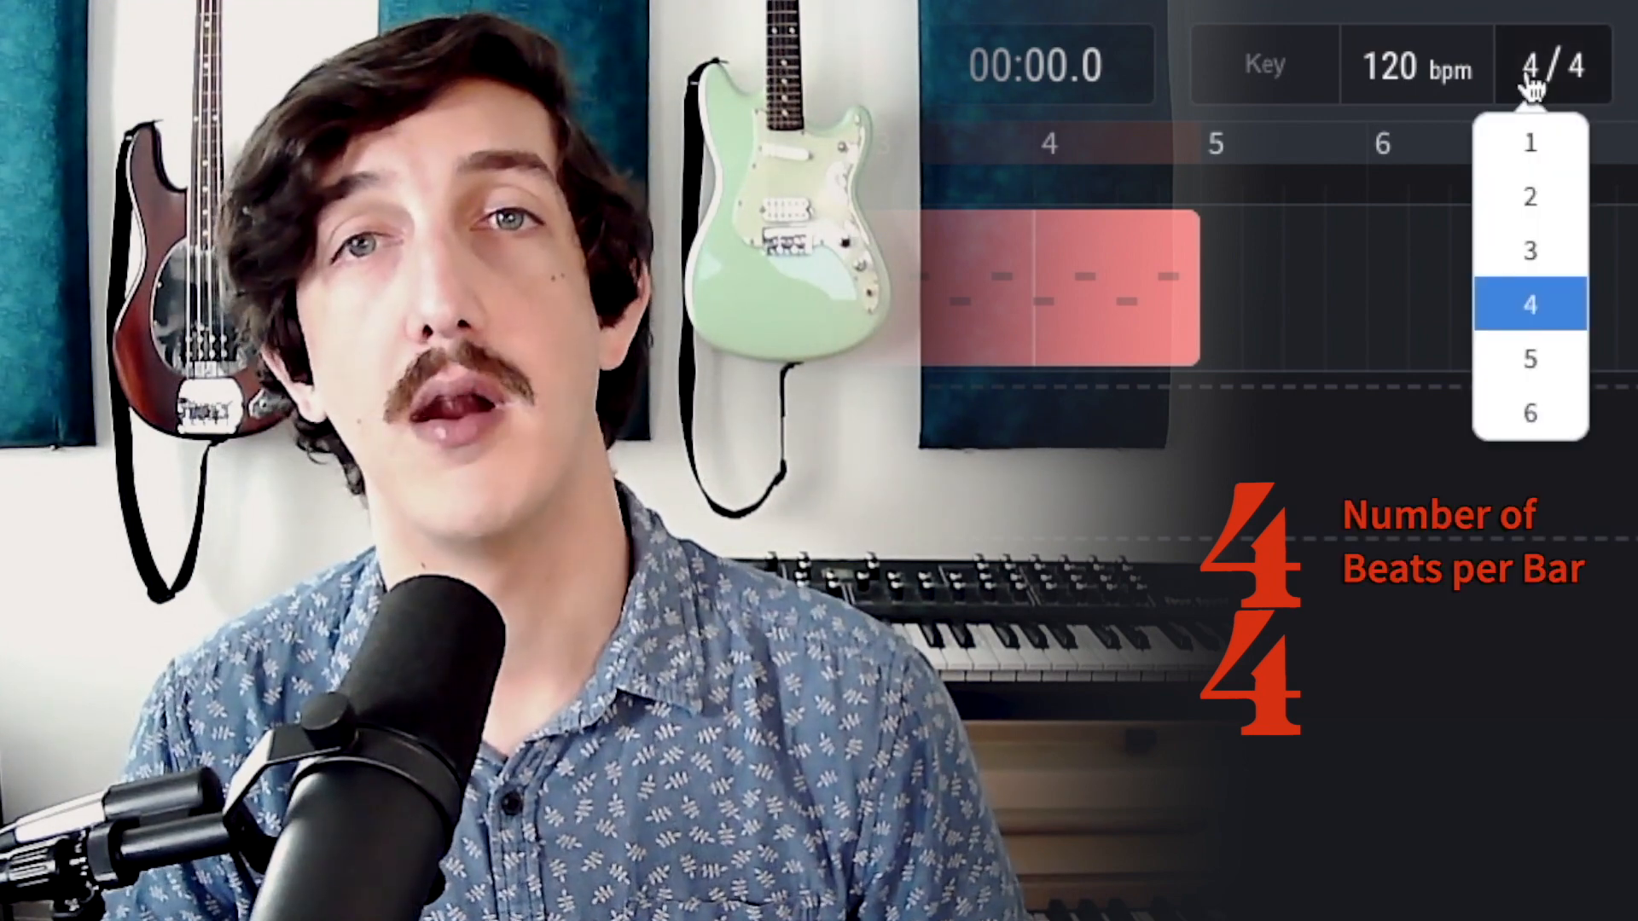
click(1530, 81)
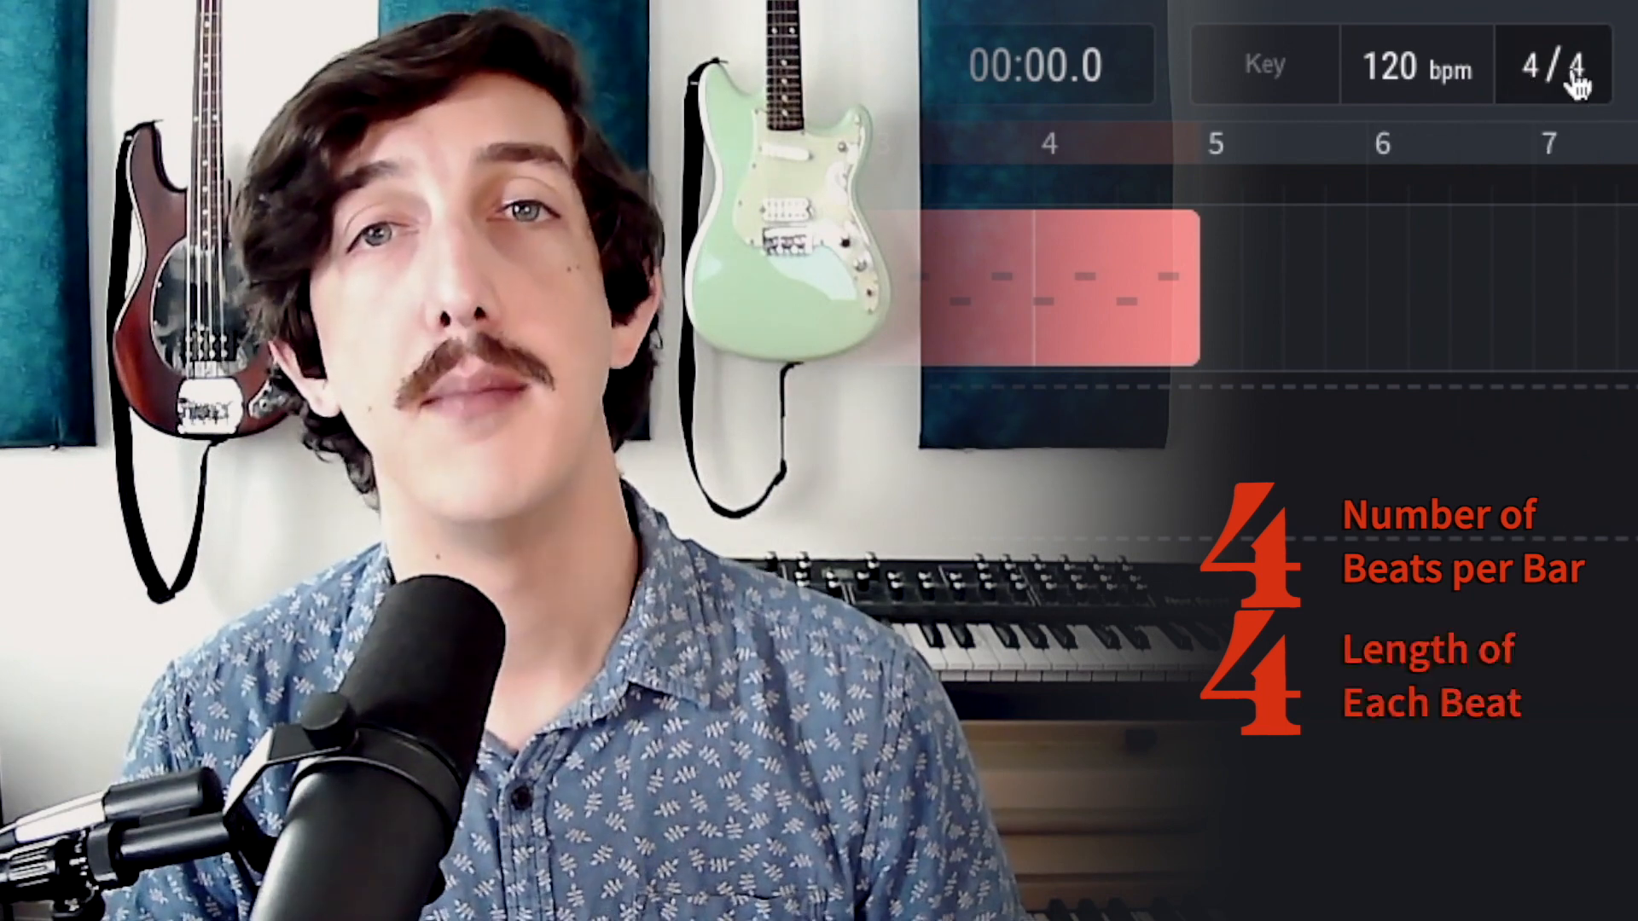
click(1577, 82)
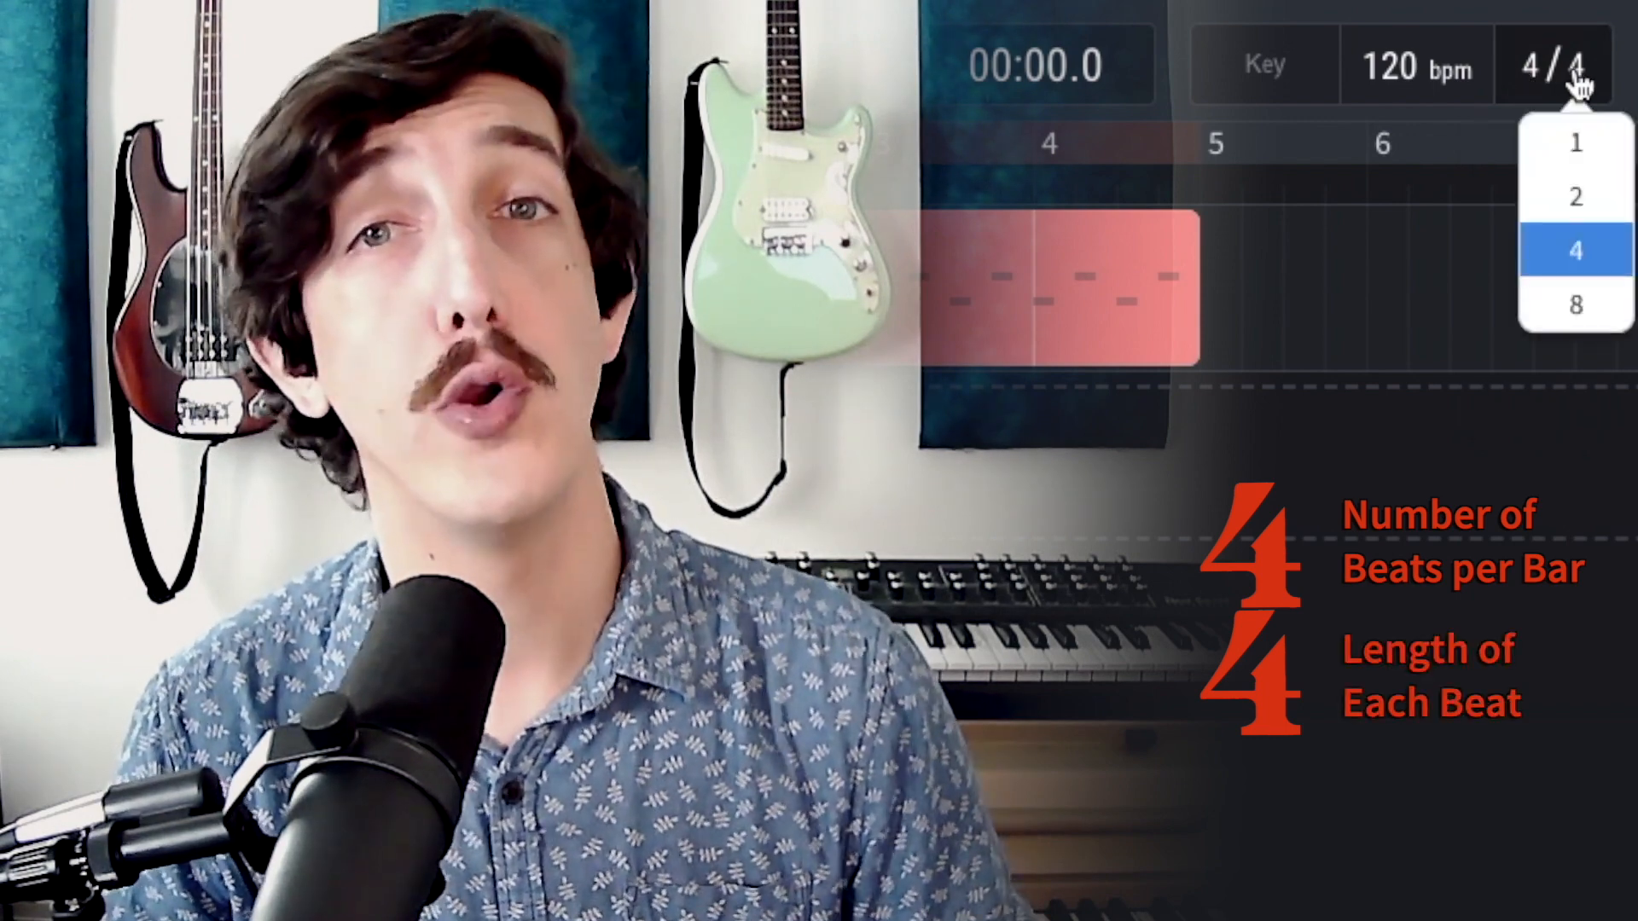
click(1576, 83)
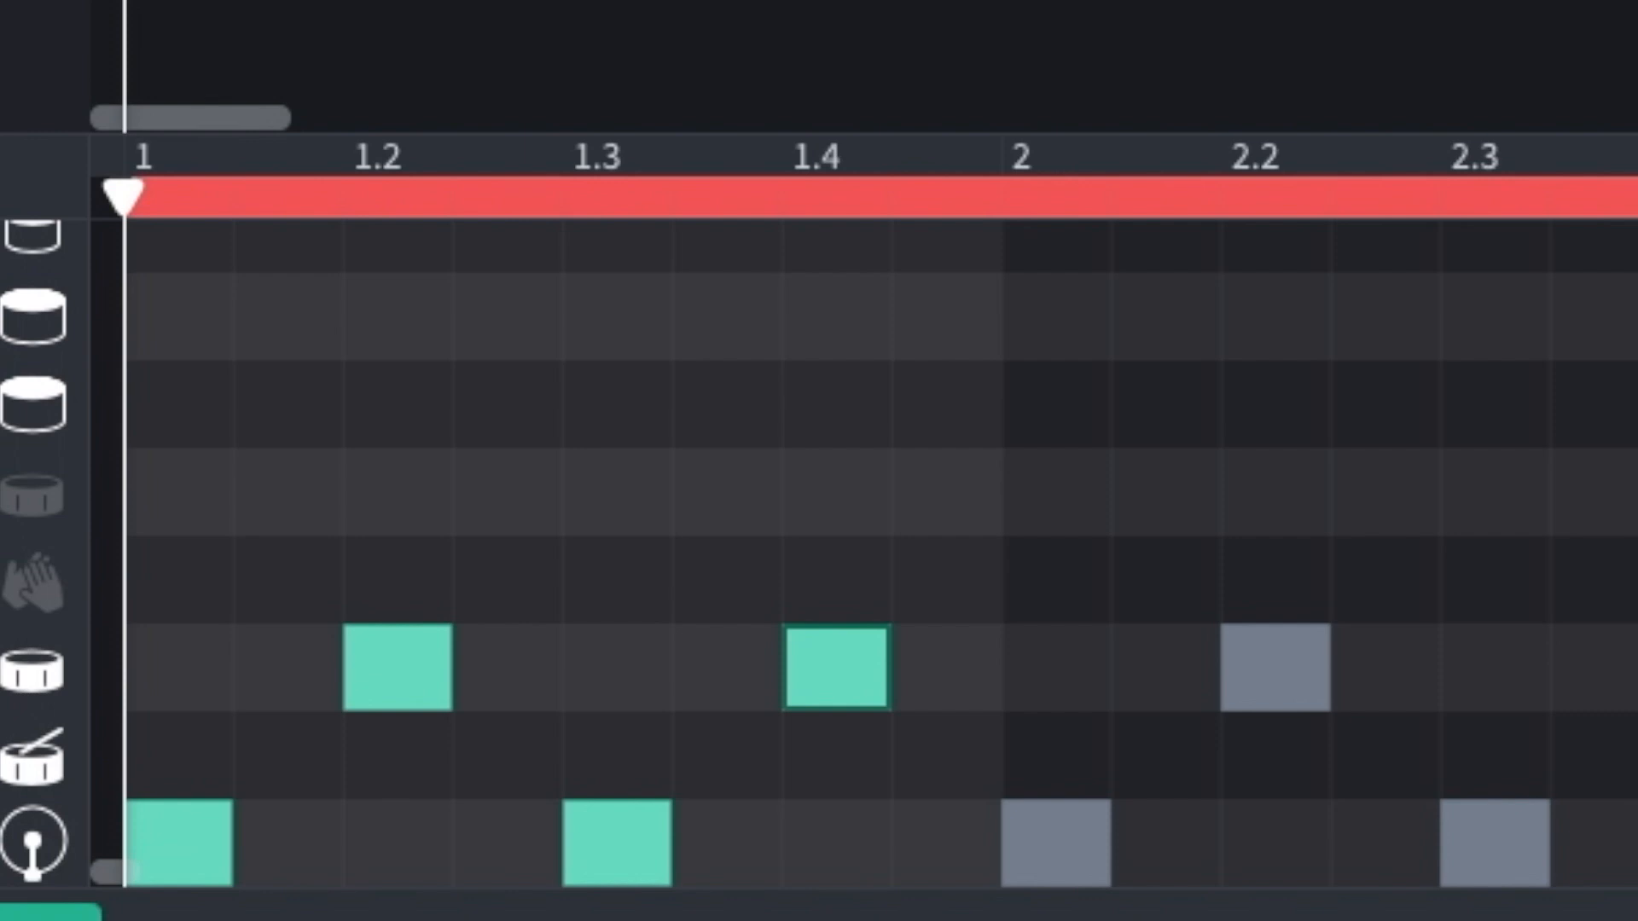
Step: Add closed hi-hats on beats 1, 1.2, 1.3 and 1.4 of the looped bar, and audition the beat
mouse_move(121, 202)
mouse_down()
mouse_move(1000, 198)
mouse_move(596, 156)
mouse_move(369, 191)
mouse_move(350, 208)
mouse_move(1228, 301)
mouse_up()
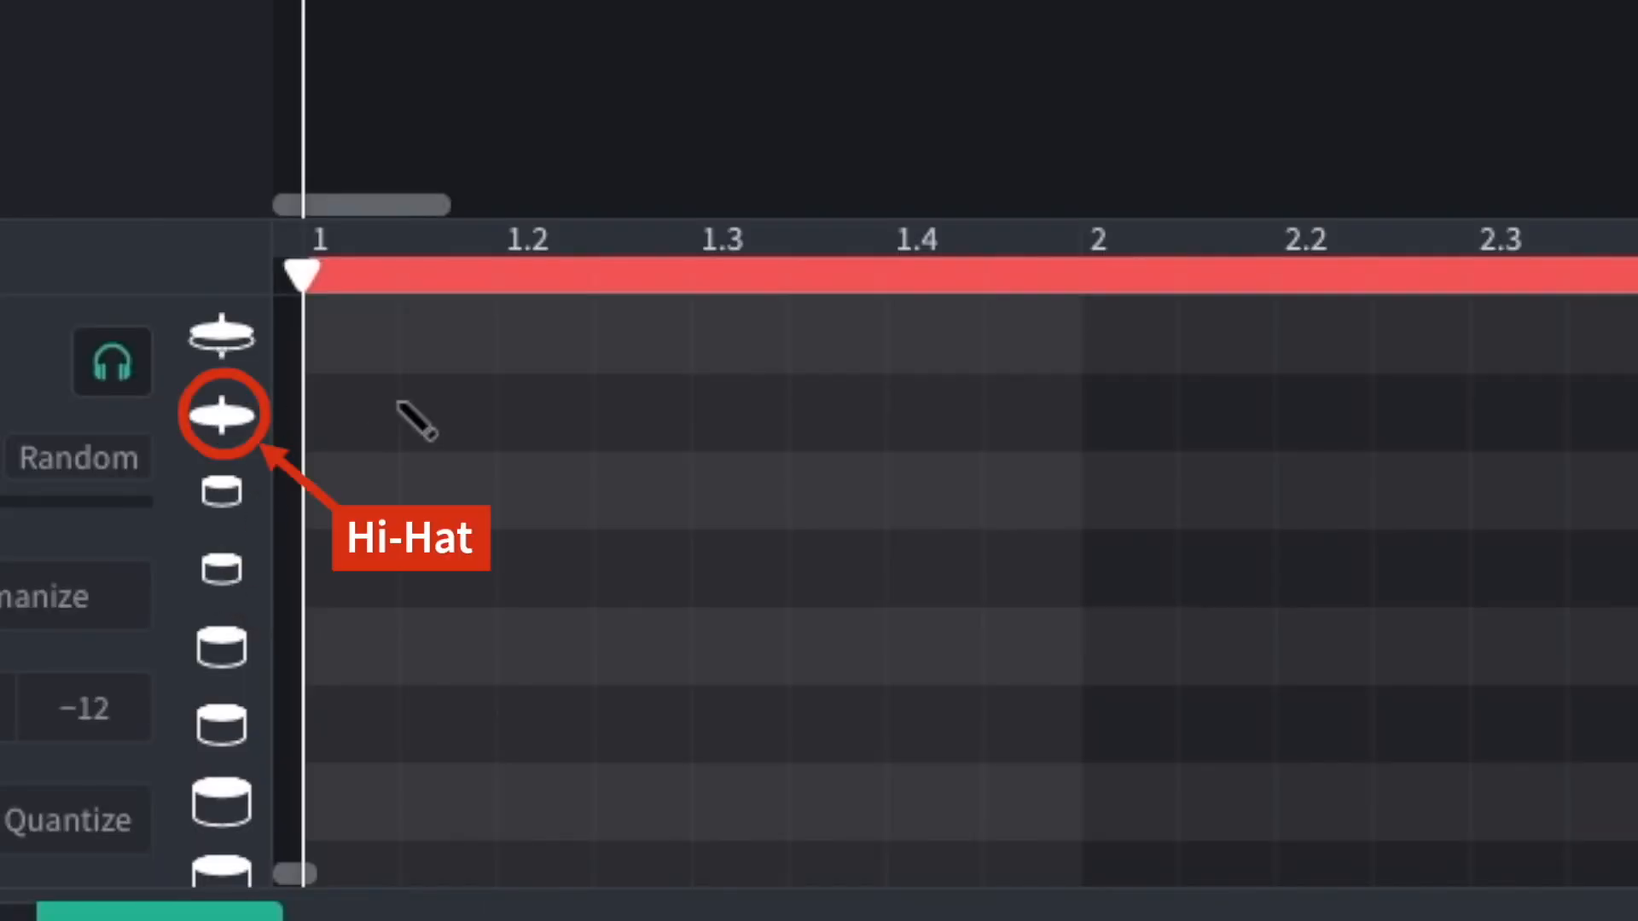
click(329, 416)
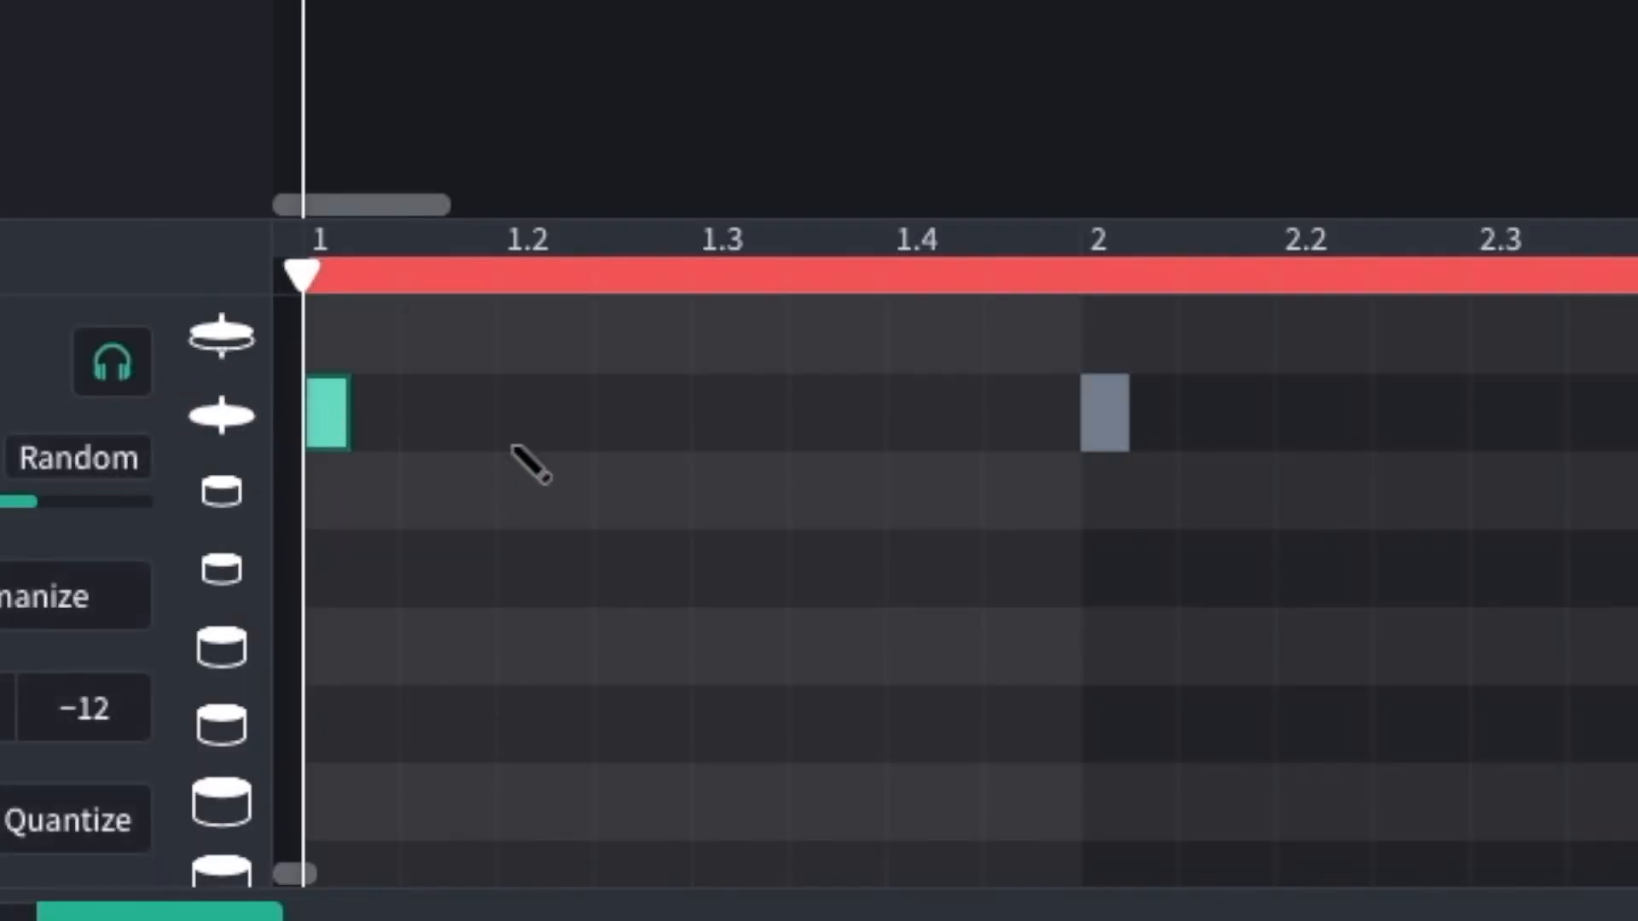
click(520, 416)
click(715, 418)
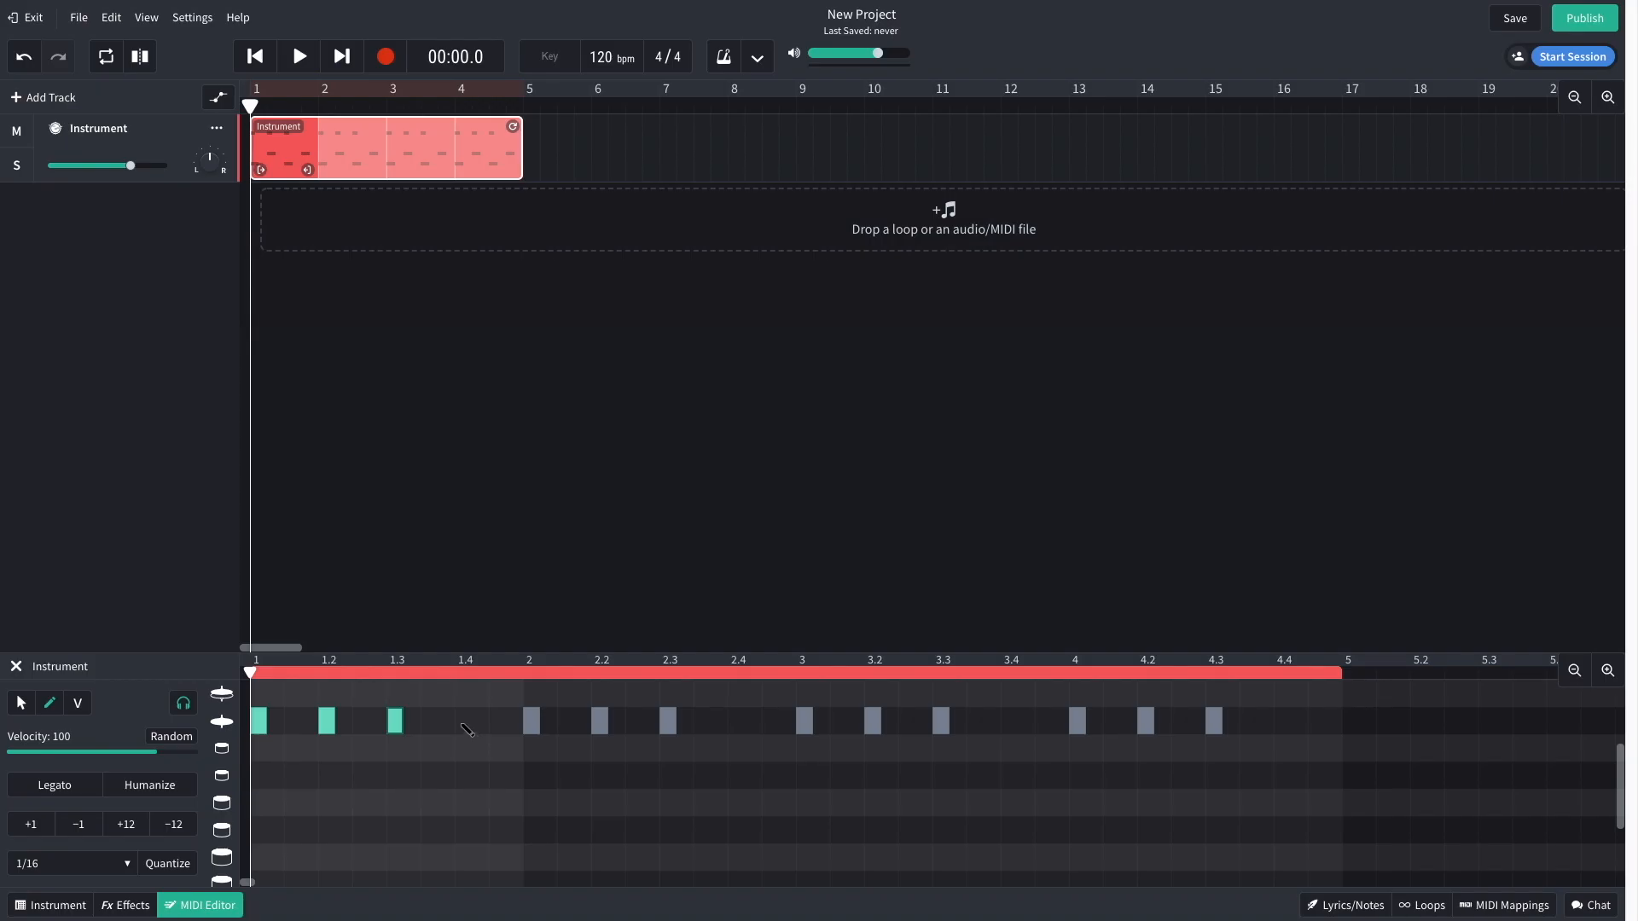
click(912, 412)
key(space)
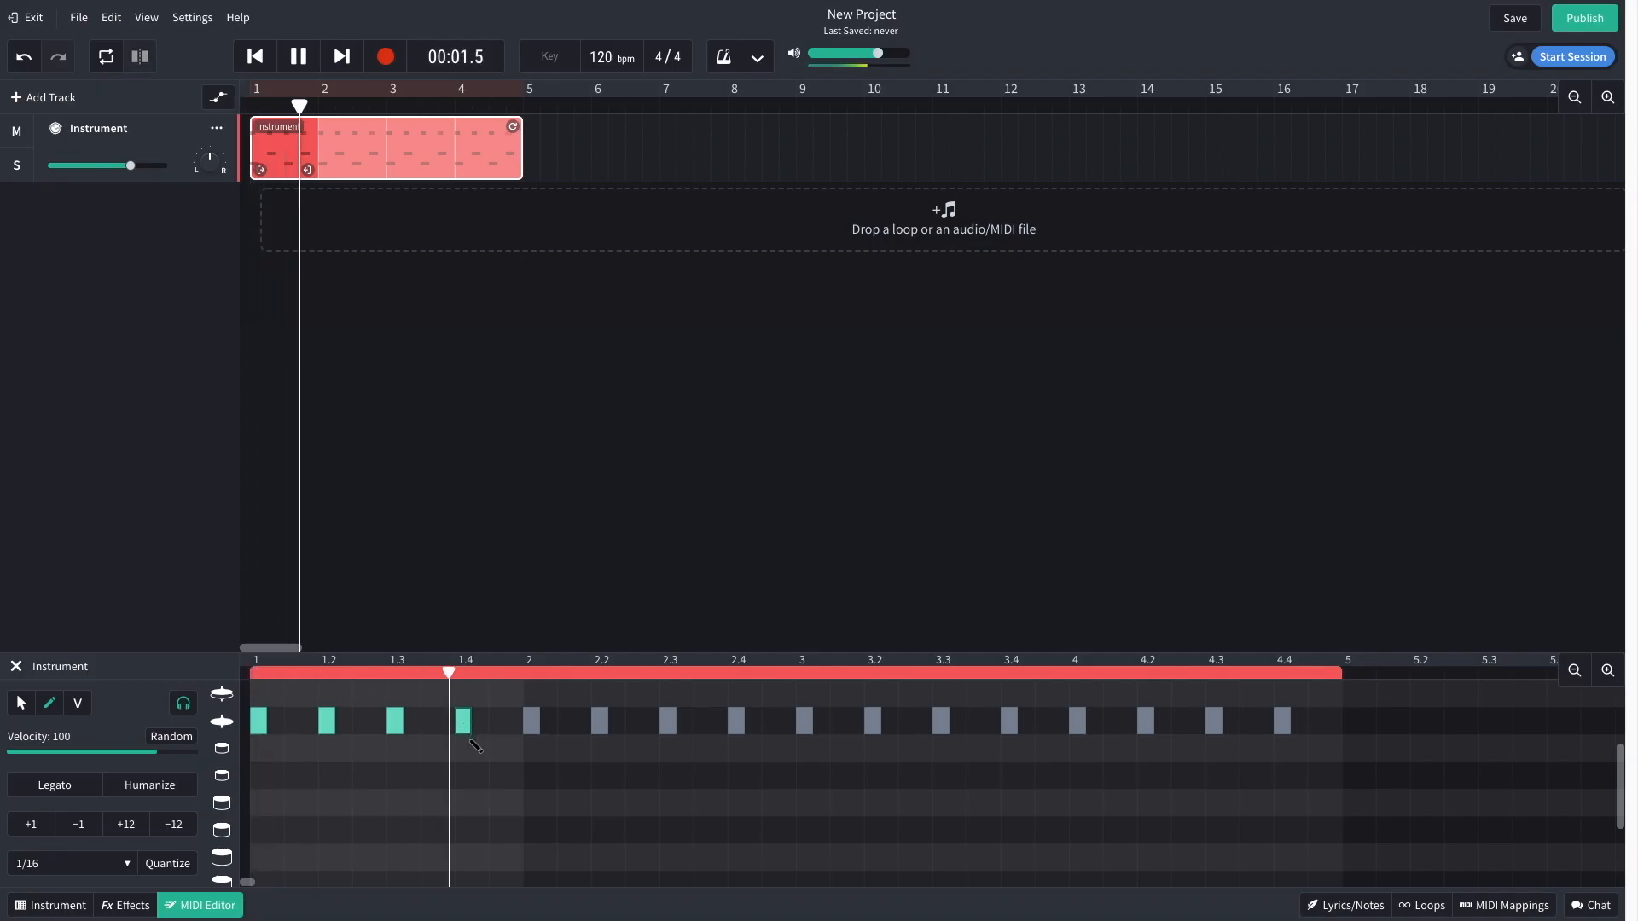
key(space)
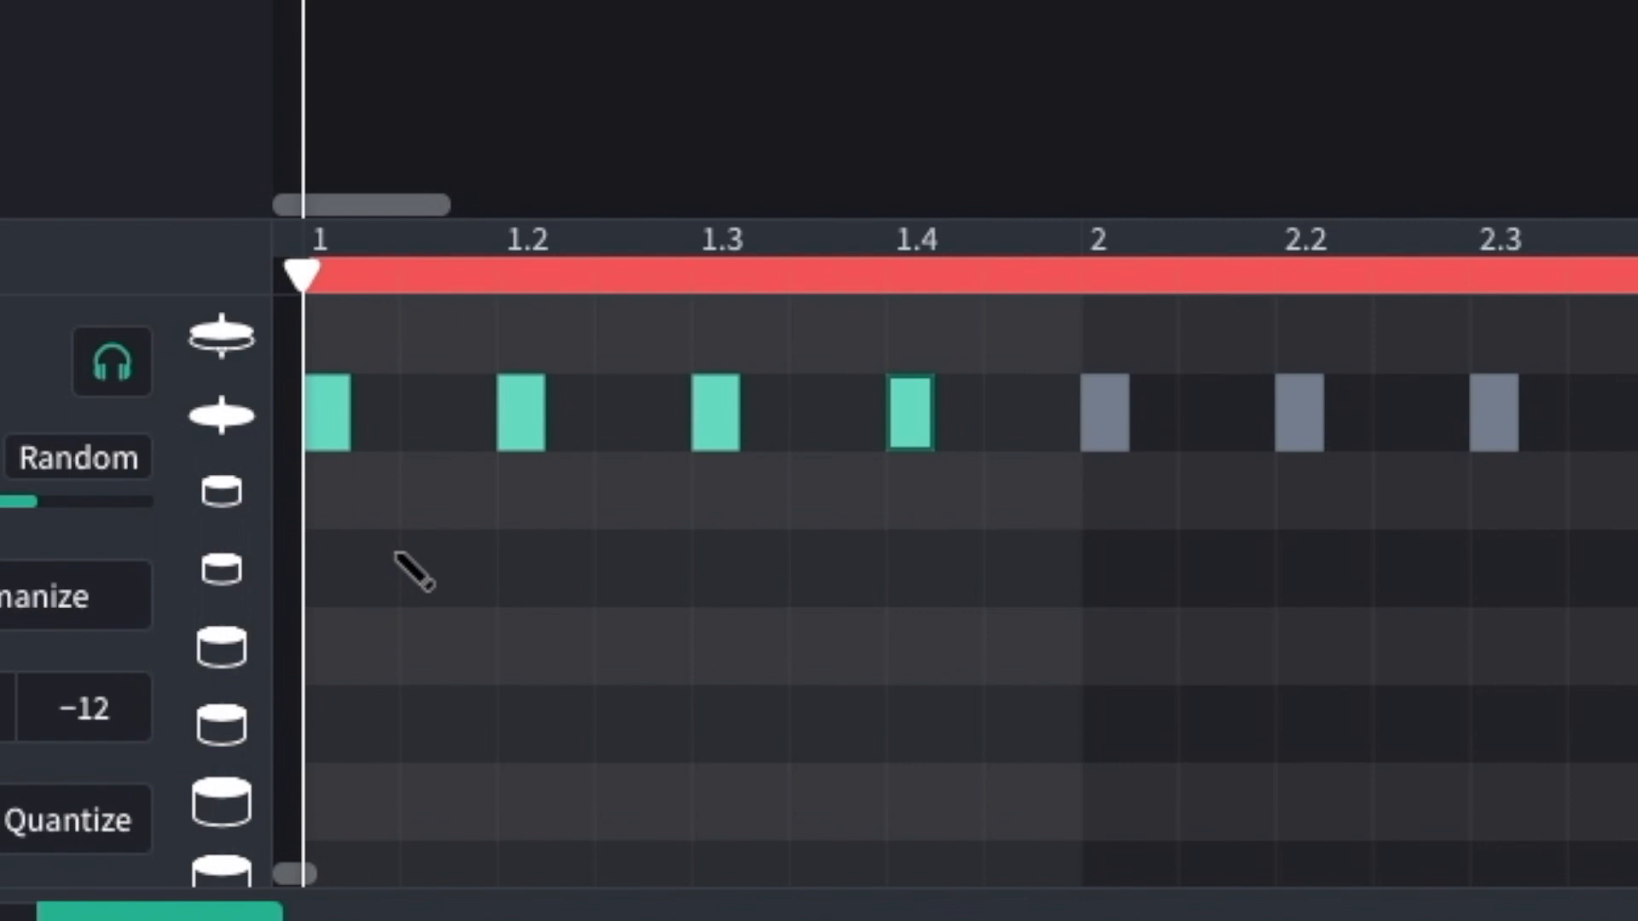
Step: Fill in closed hi-hats midway between the four beats to make an eighth-note pattern, and audition it
click(429, 413)
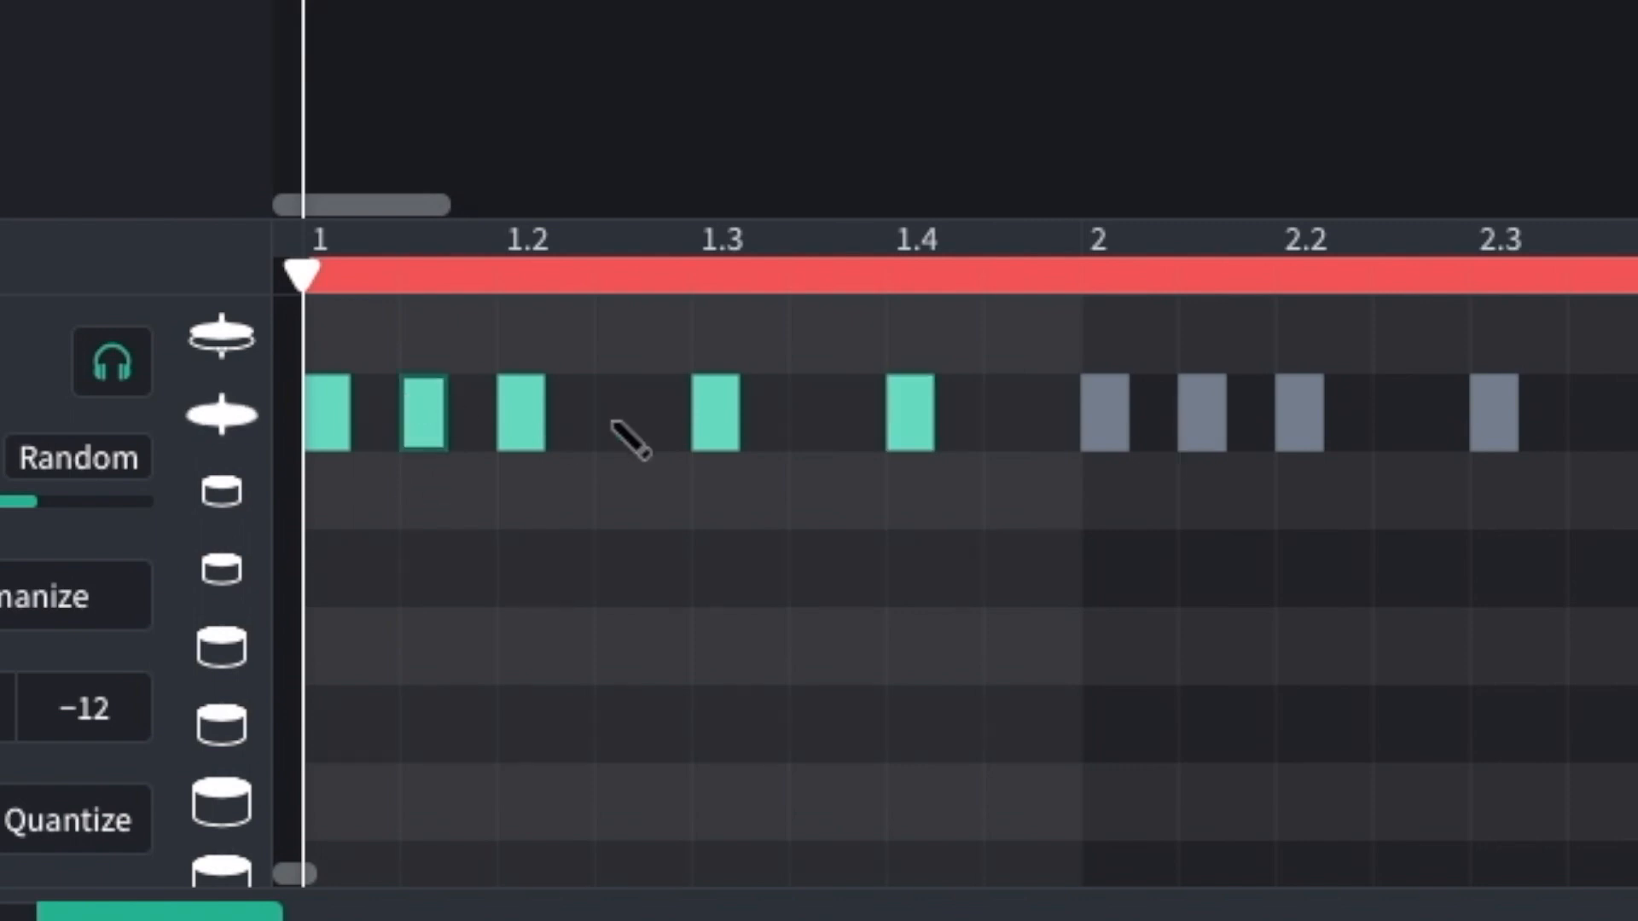
click(625, 413)
click(818, 413)
click(497, 721)
key(space)
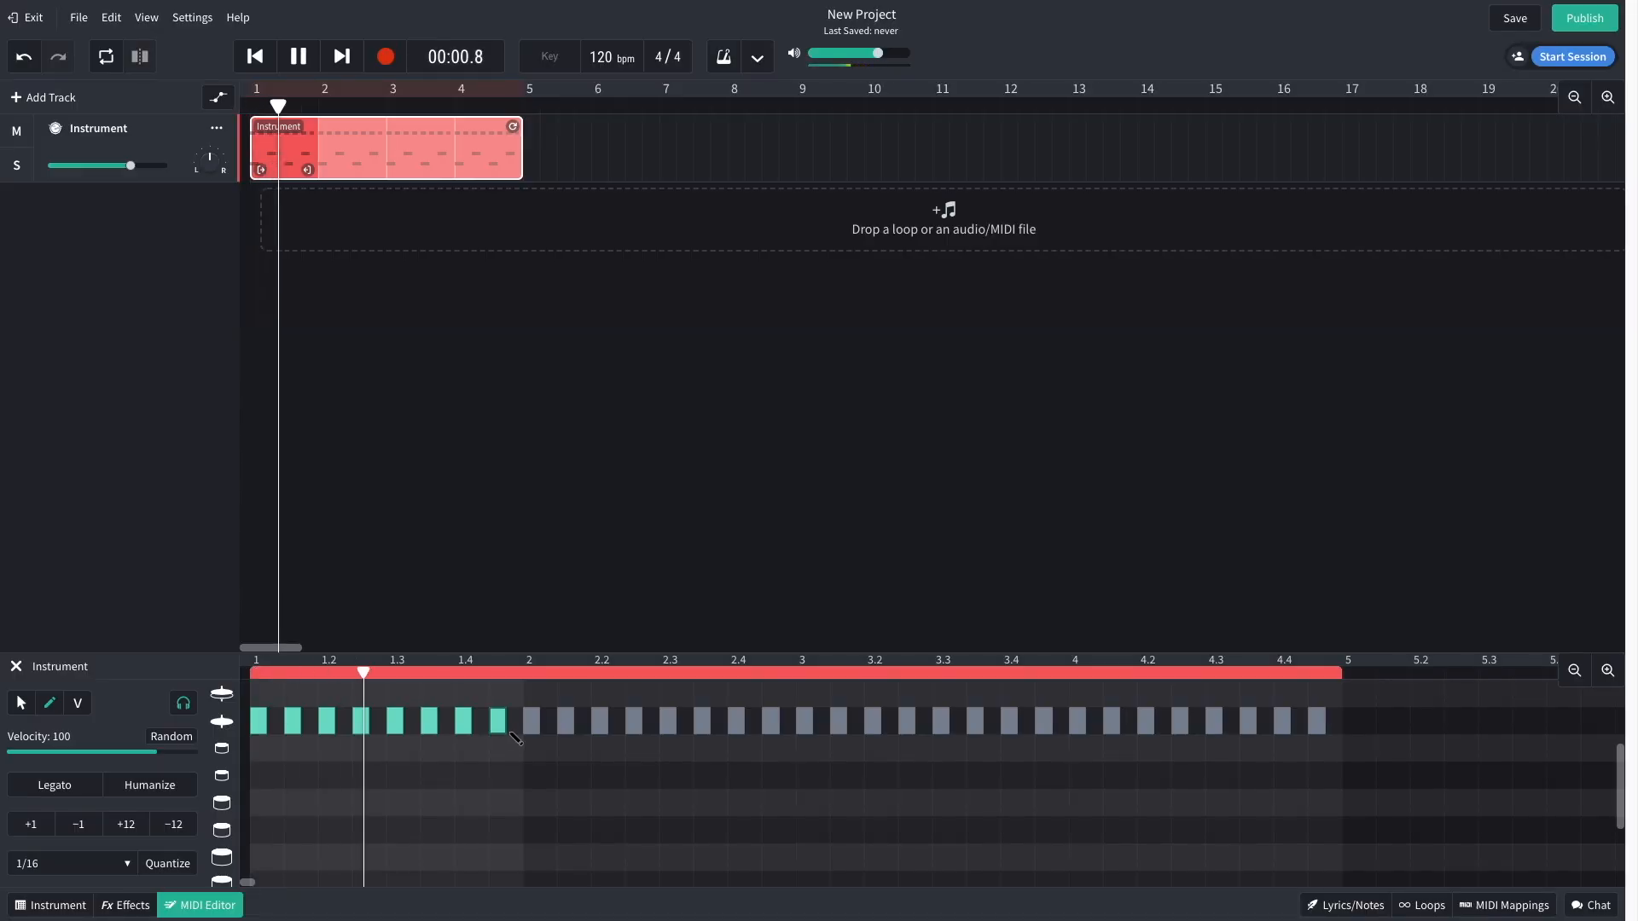
key(space)
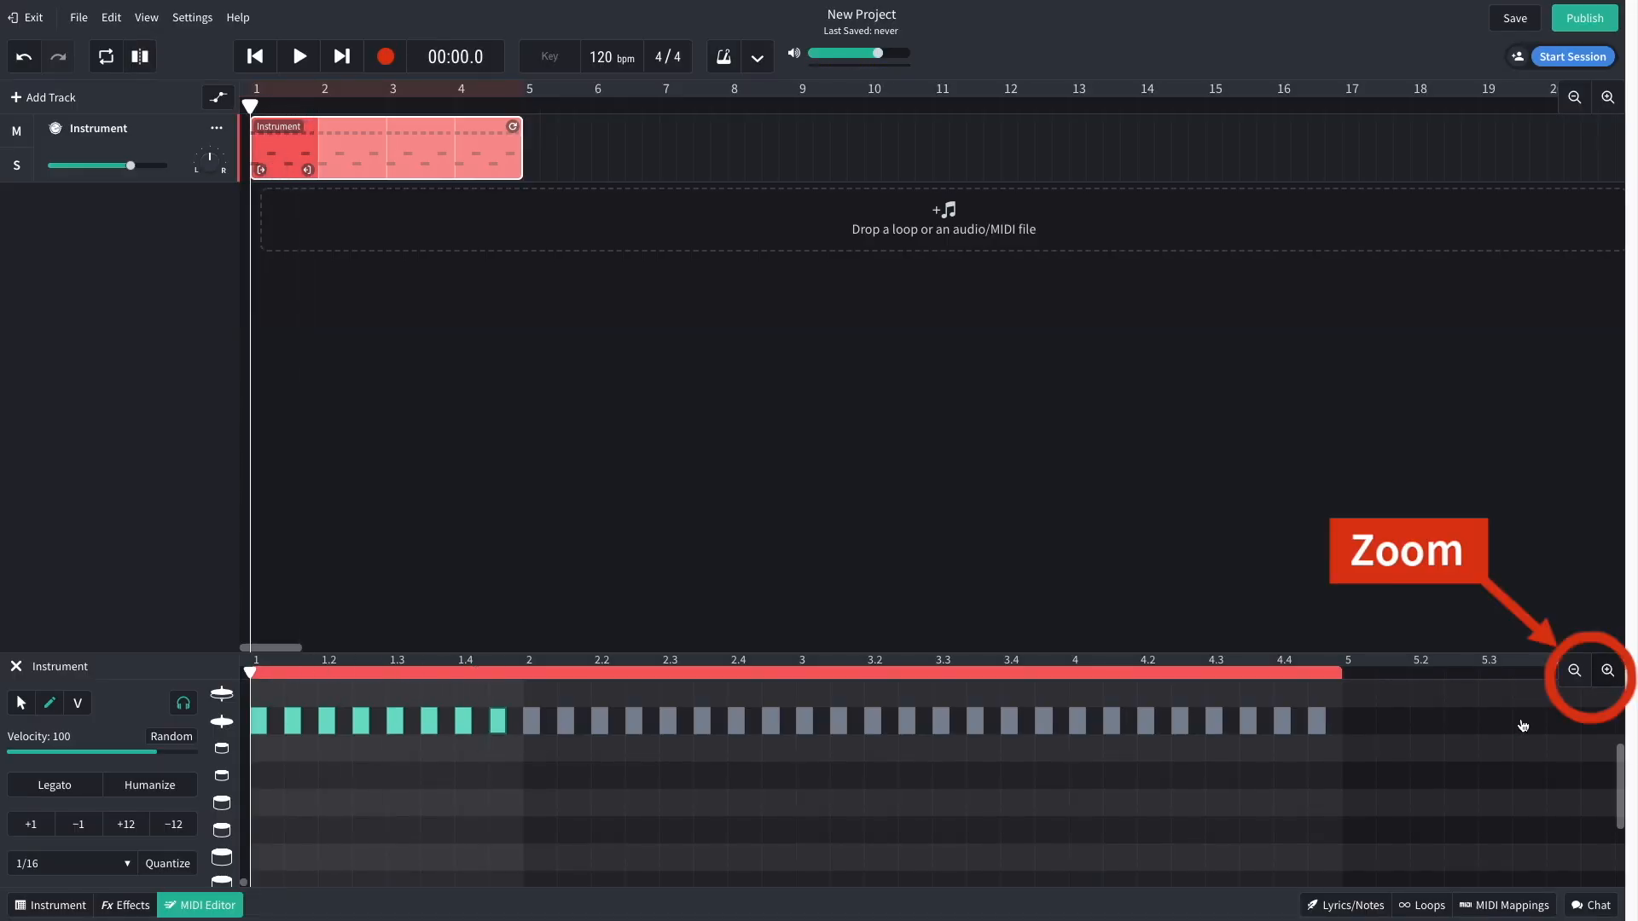
Step: Fill the remaining gaps in the closed hi-hat row with sixteenth notes across bar 1, and audition the beat
click(1606, 671)
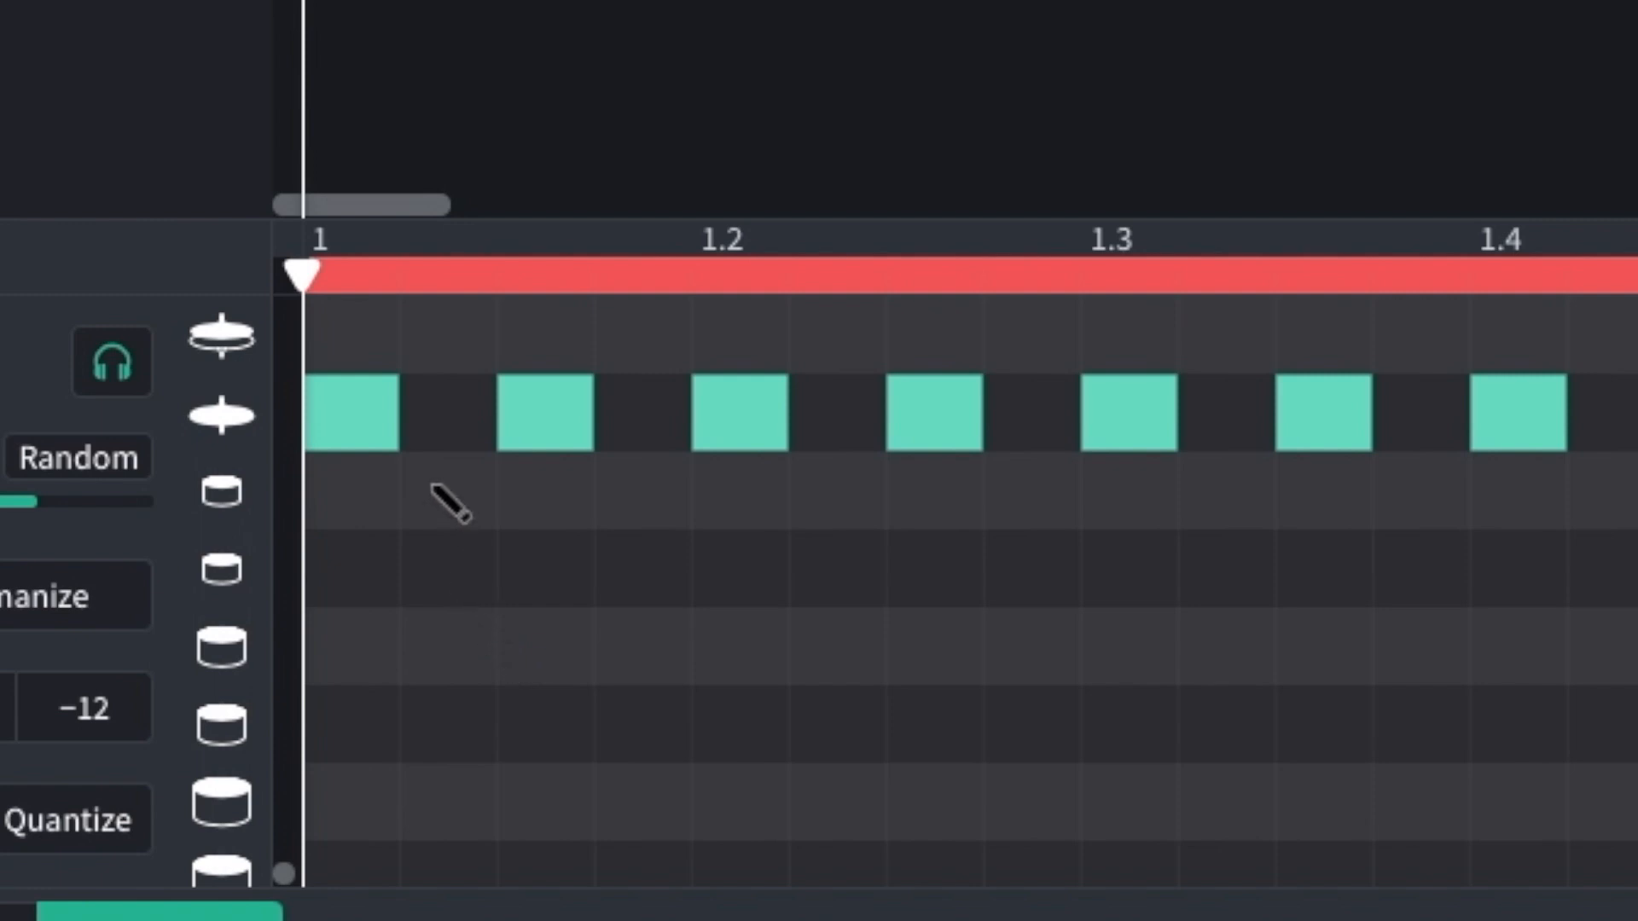
mouse_move(450, 422)
mouse_down()
mouse_move(755, 721)
mouse_move(774, 721)
mouse_up()
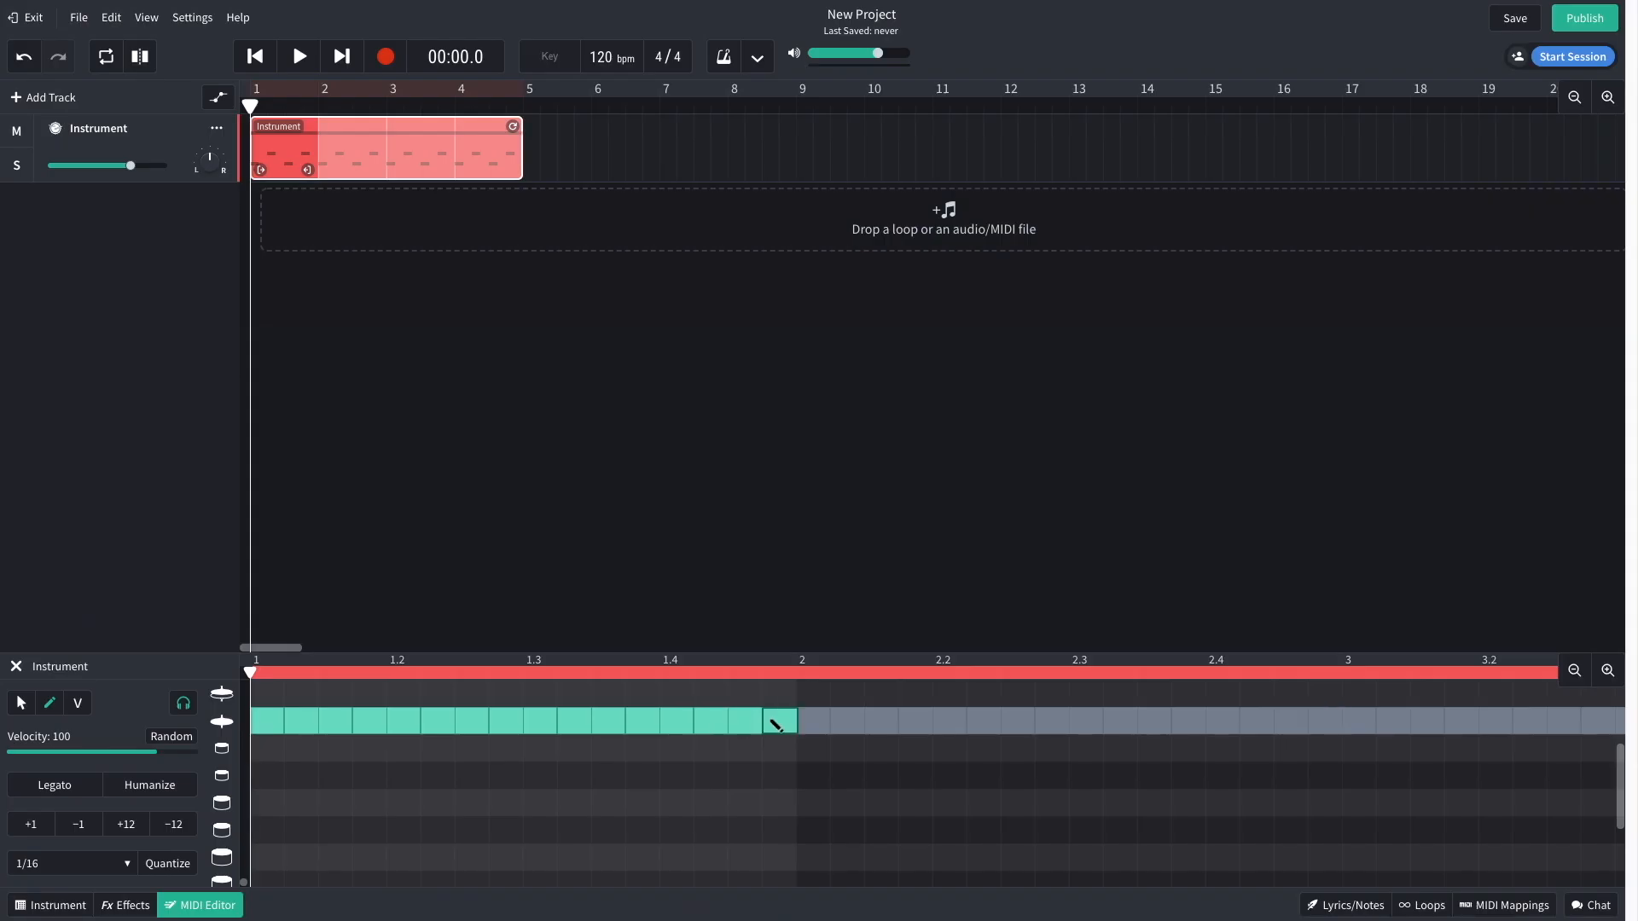
key(space)
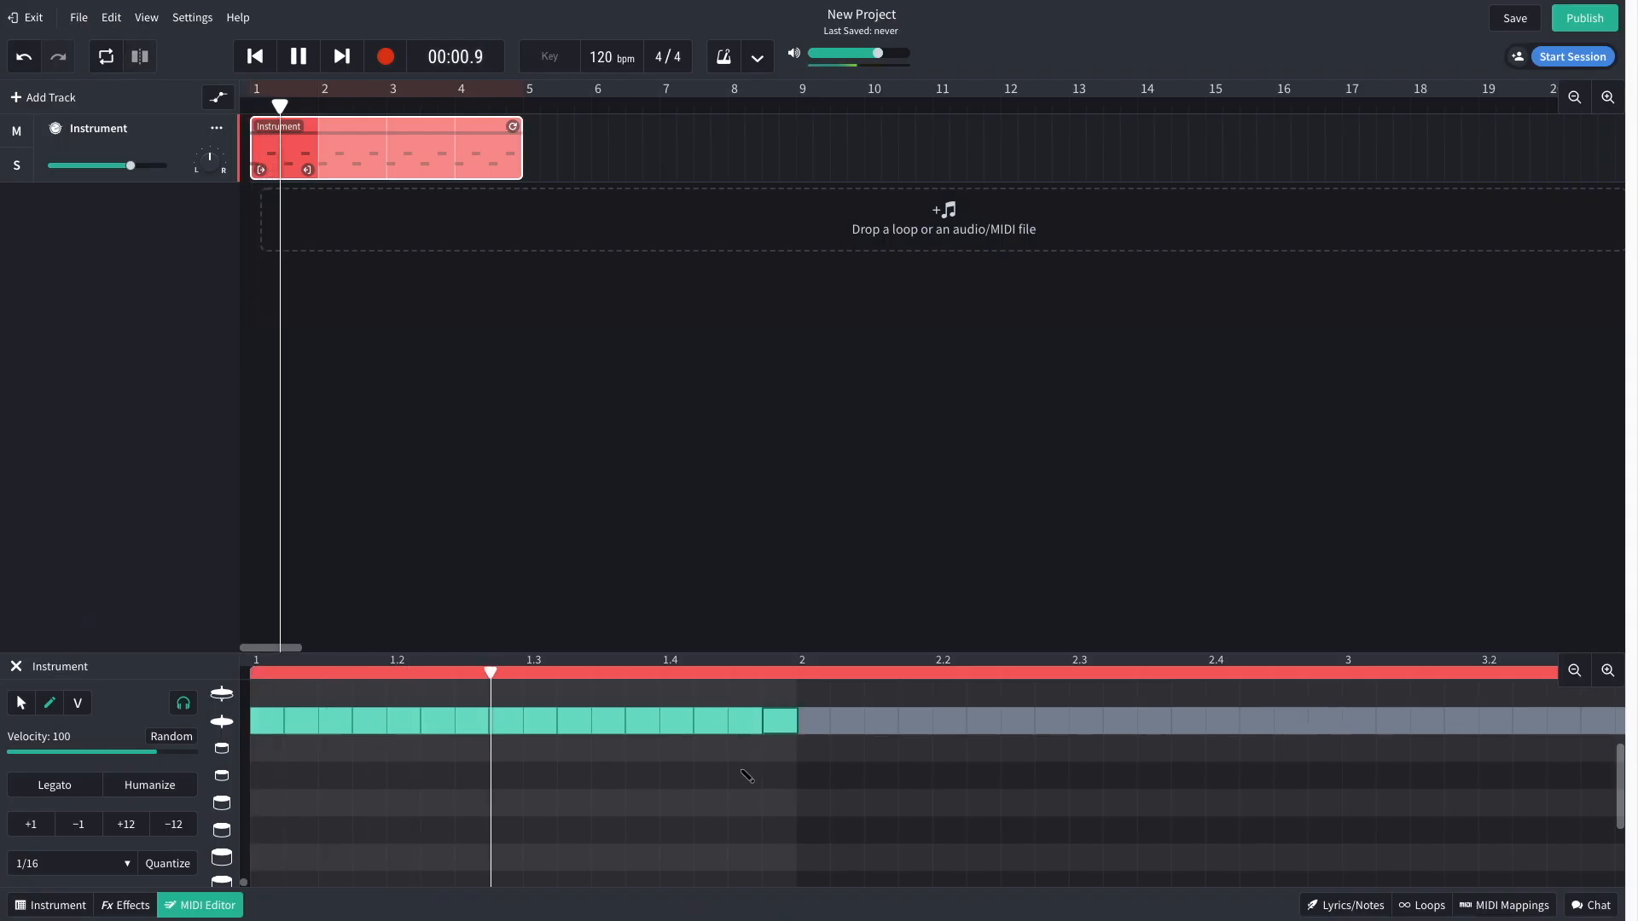
key(space)
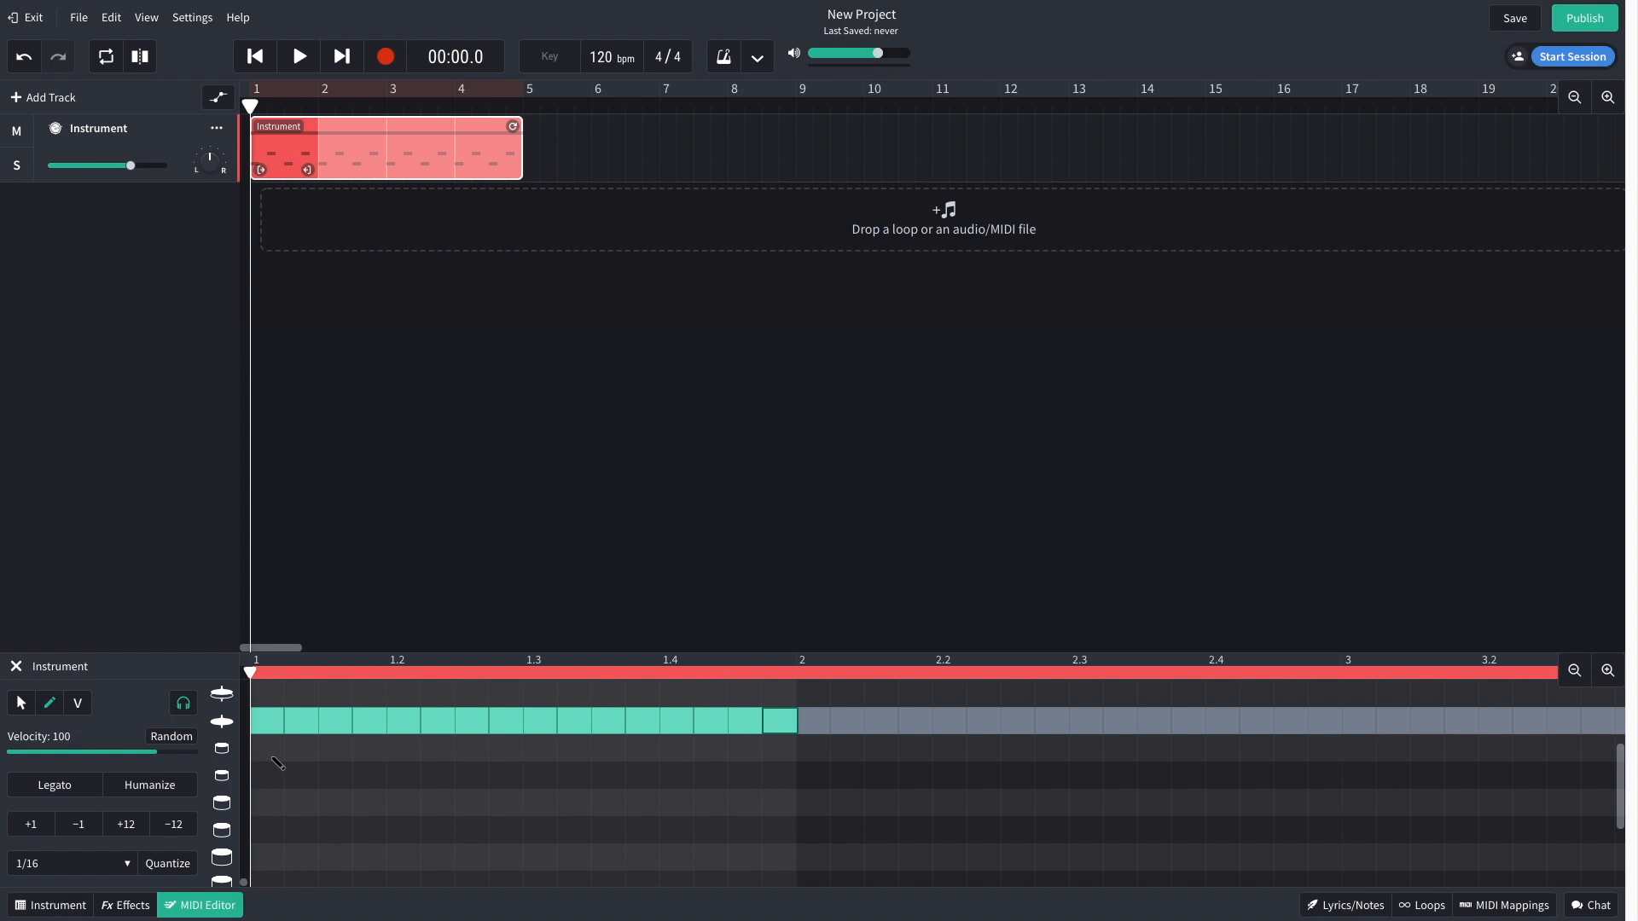
Step: Remove the closed hi-hats on sixteenth steps 1, 4, 6, 9, 11 and 14 of bar 1, and audition the varied pattern
drag(273, 723, 709, 731)
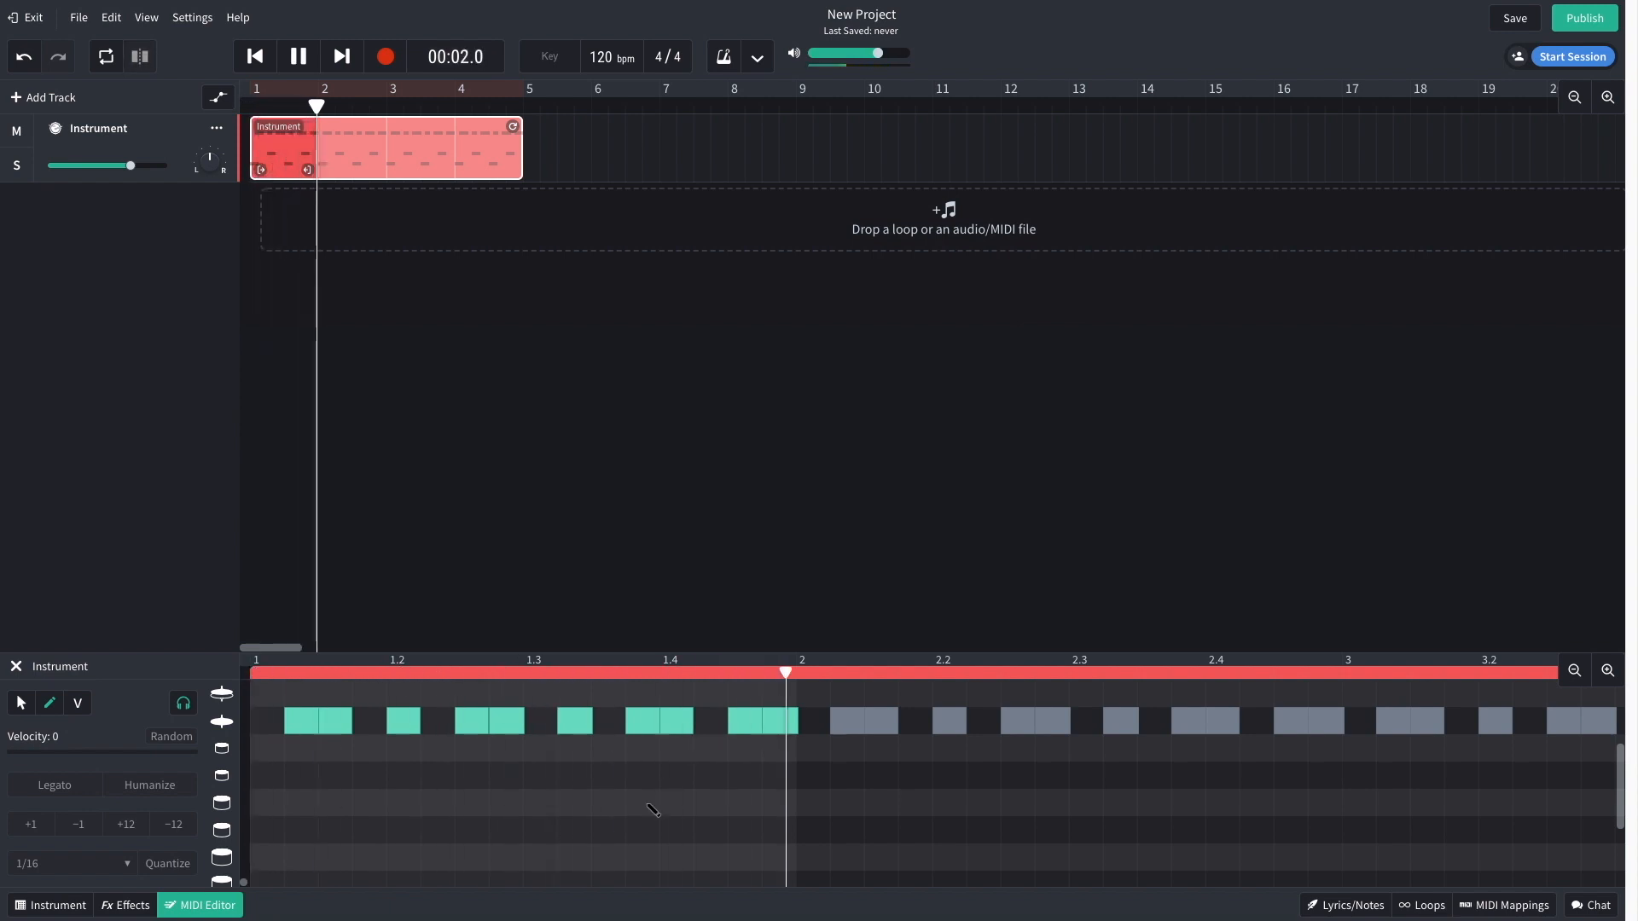
key(space)
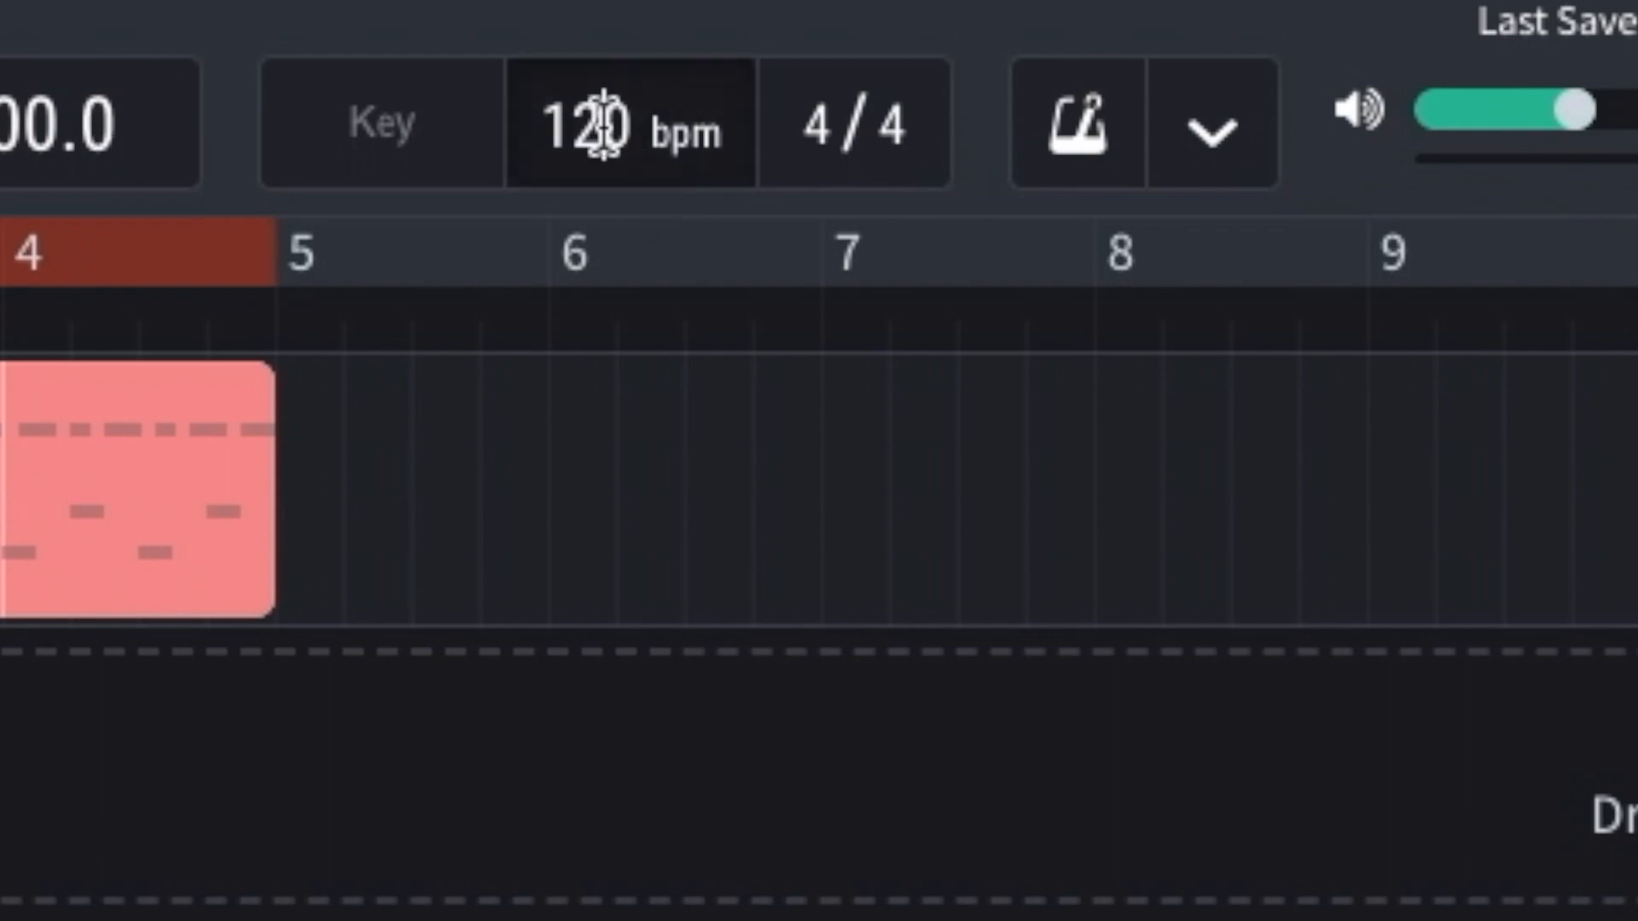
Step: Audition the looped beat with the project tempo set to 160 bpm and with it set to 80 bpm
key(space)
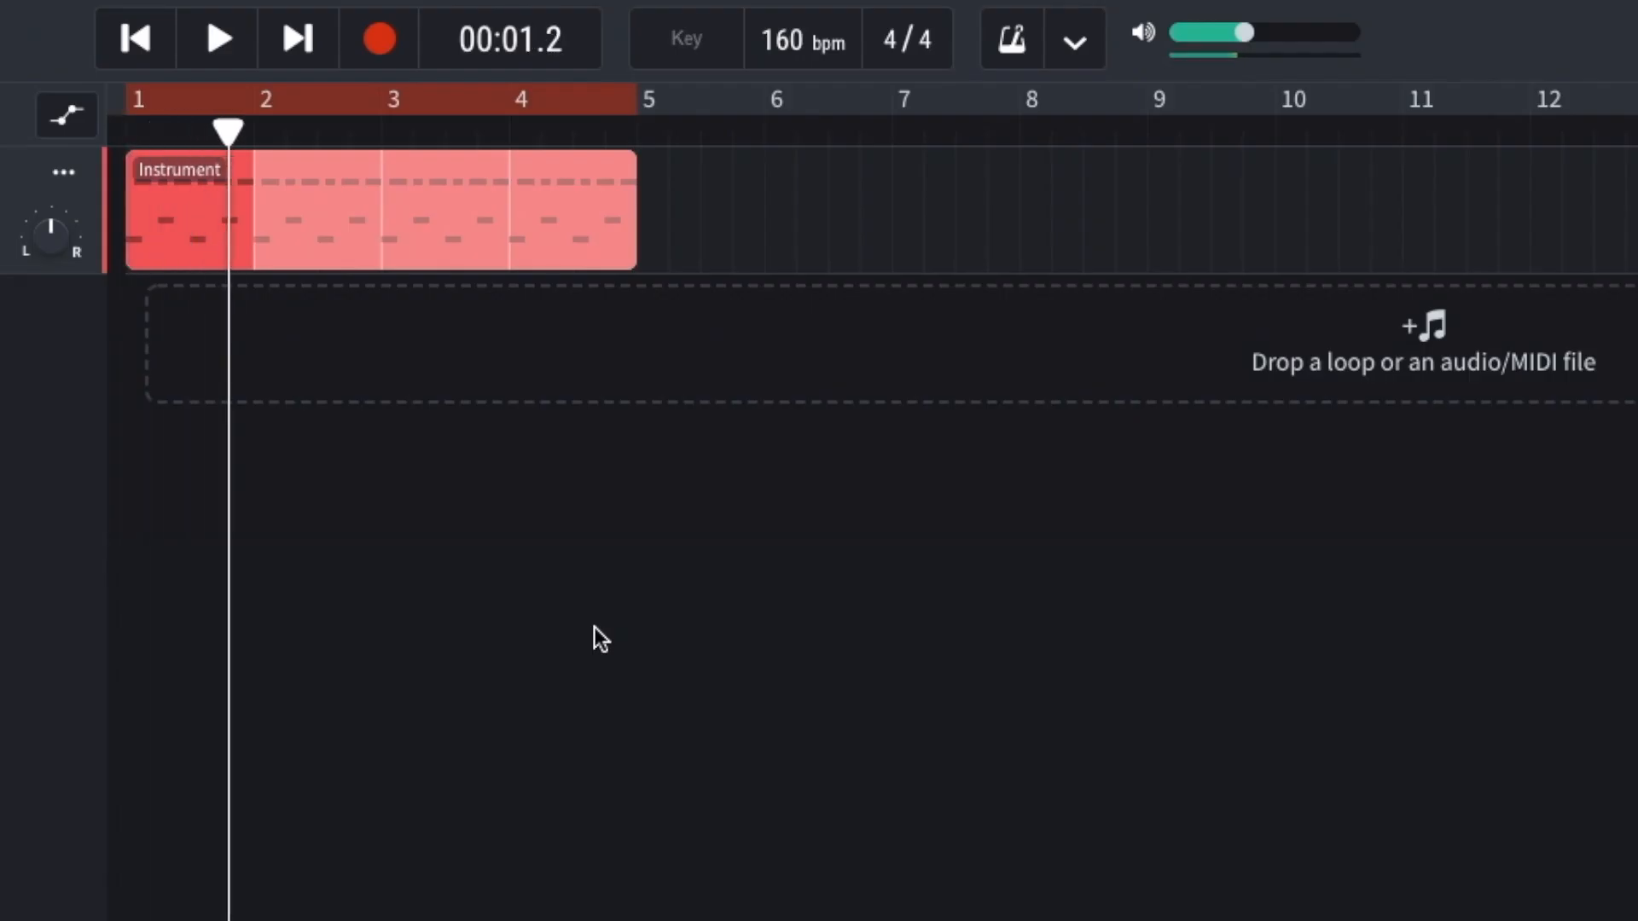
key(space)
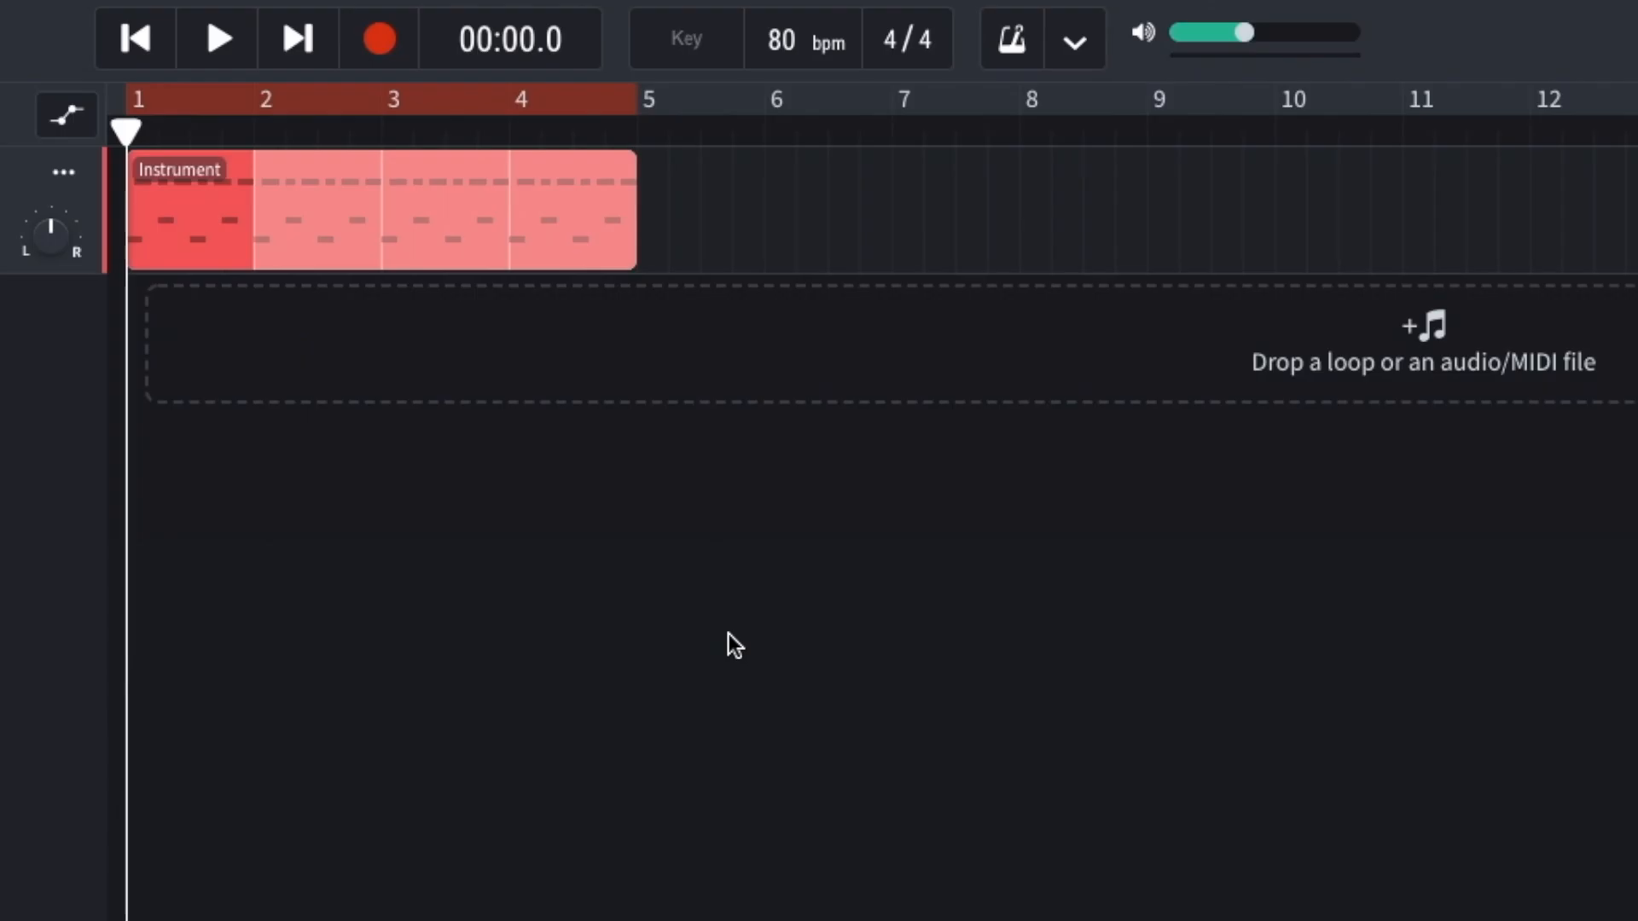
key(space)
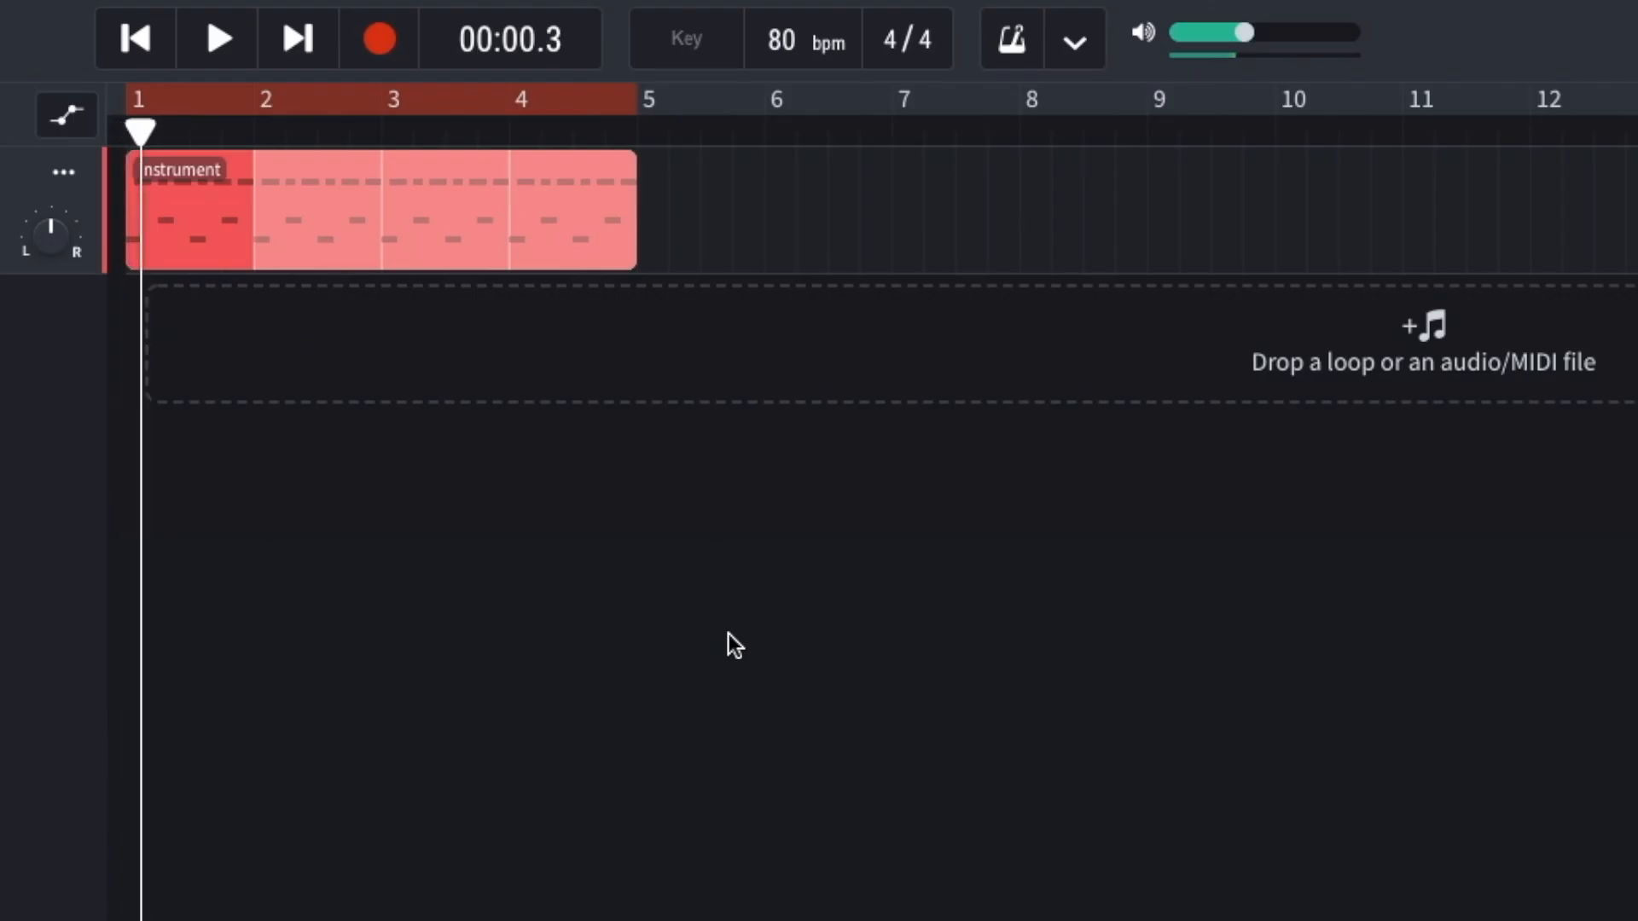